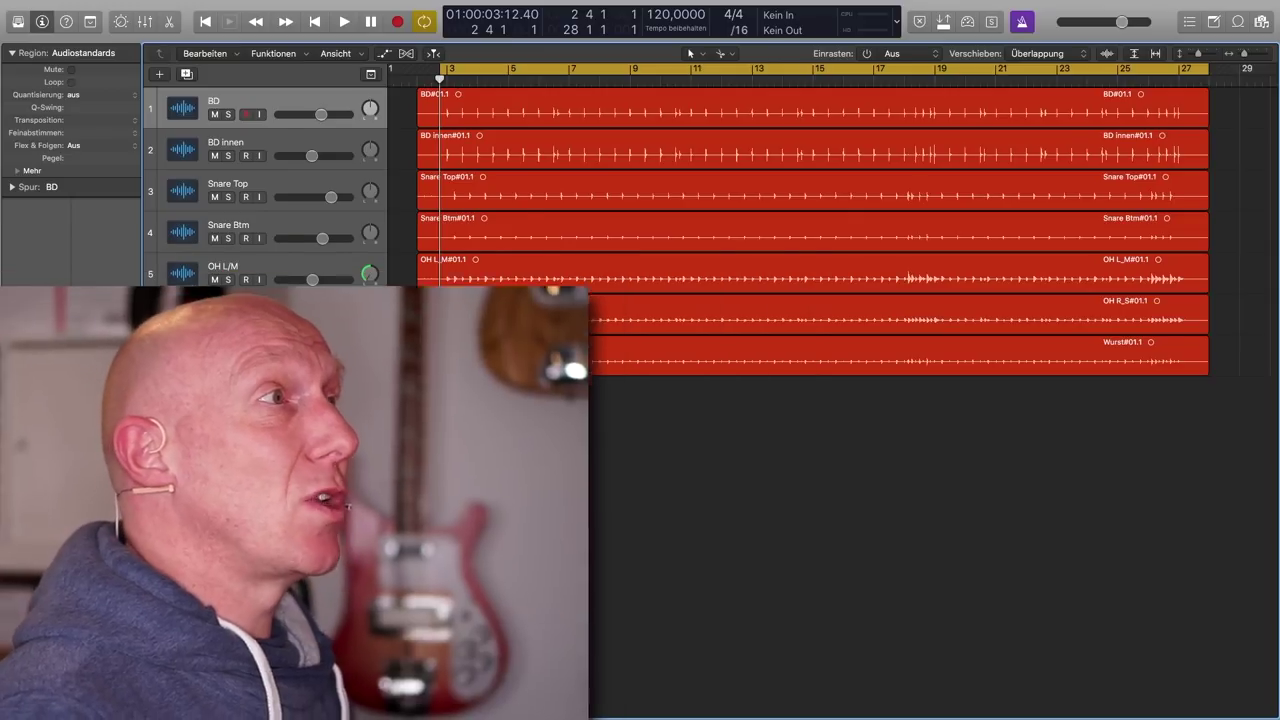
Listen to the original drum recording up to about bar 11 and return the playhead to the cycle start
key("space")
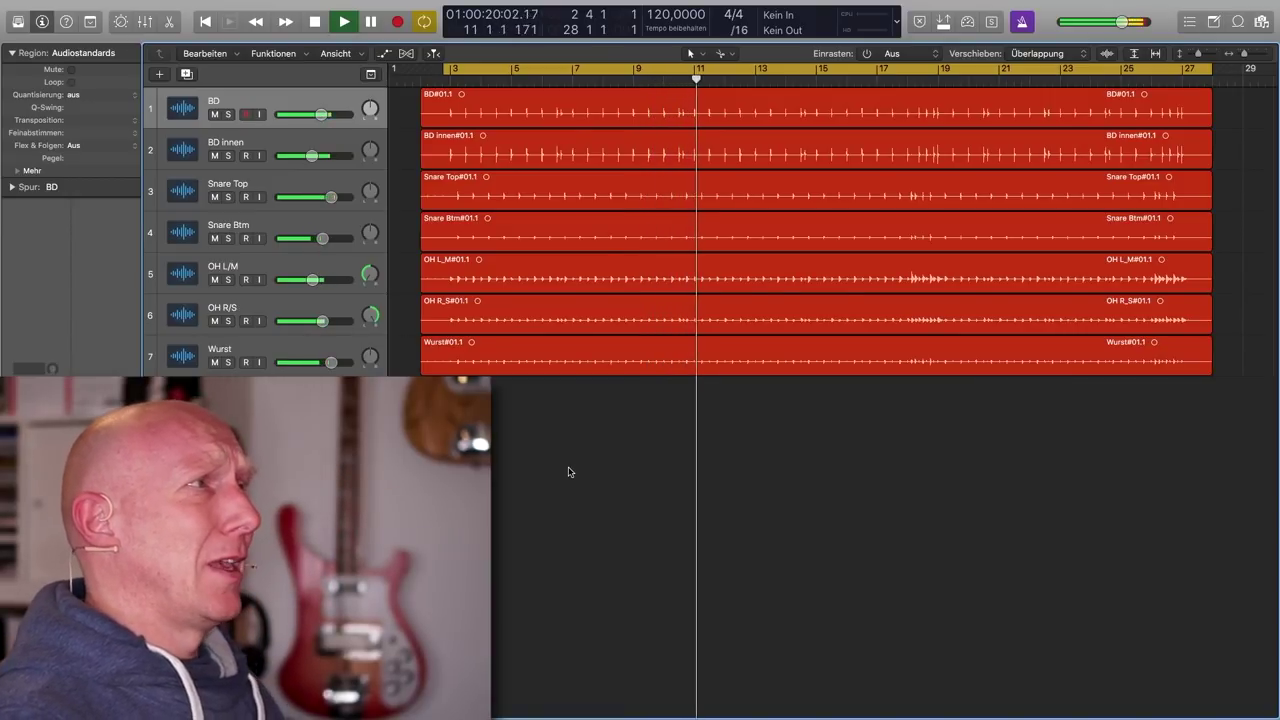
key("space")
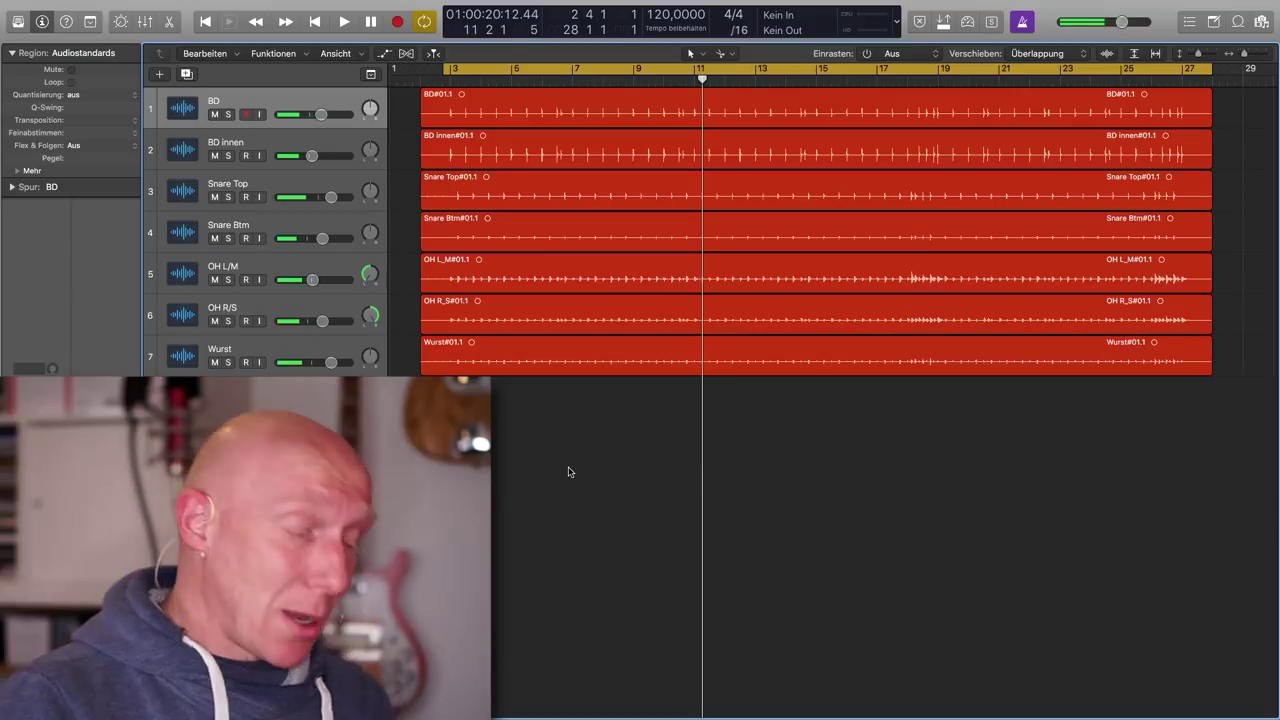
key("Return")
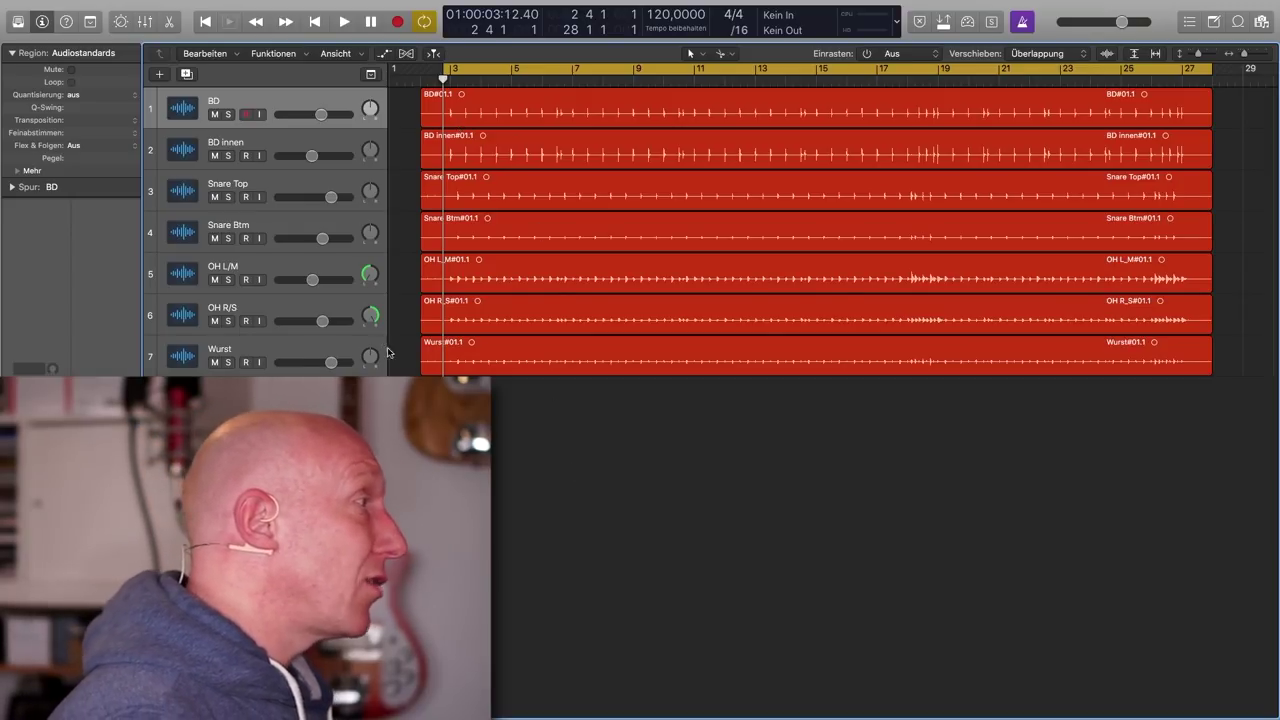
Select all seven drum tracks from BD to Wurst and assign their mixer channels to the new Gruppe 1
key("super+a")
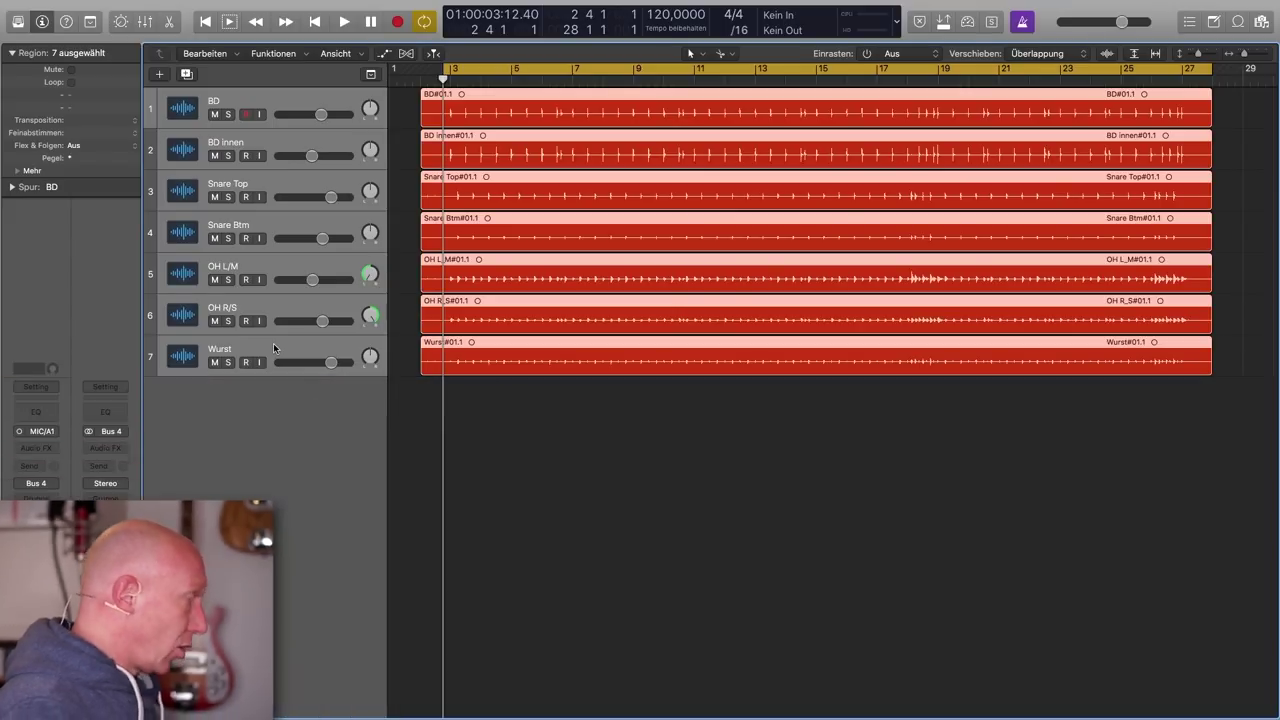
key("x")
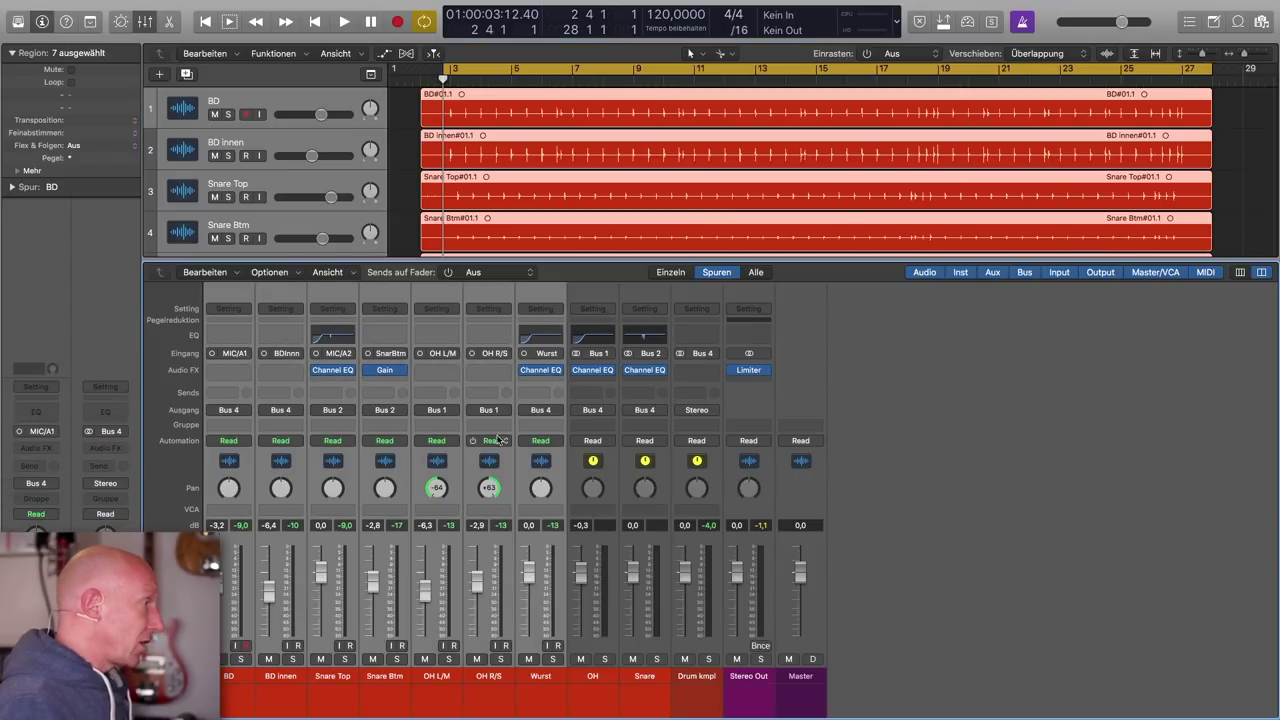
left_click(555, 694)
left_click_drag(228, 693, 543, 700)
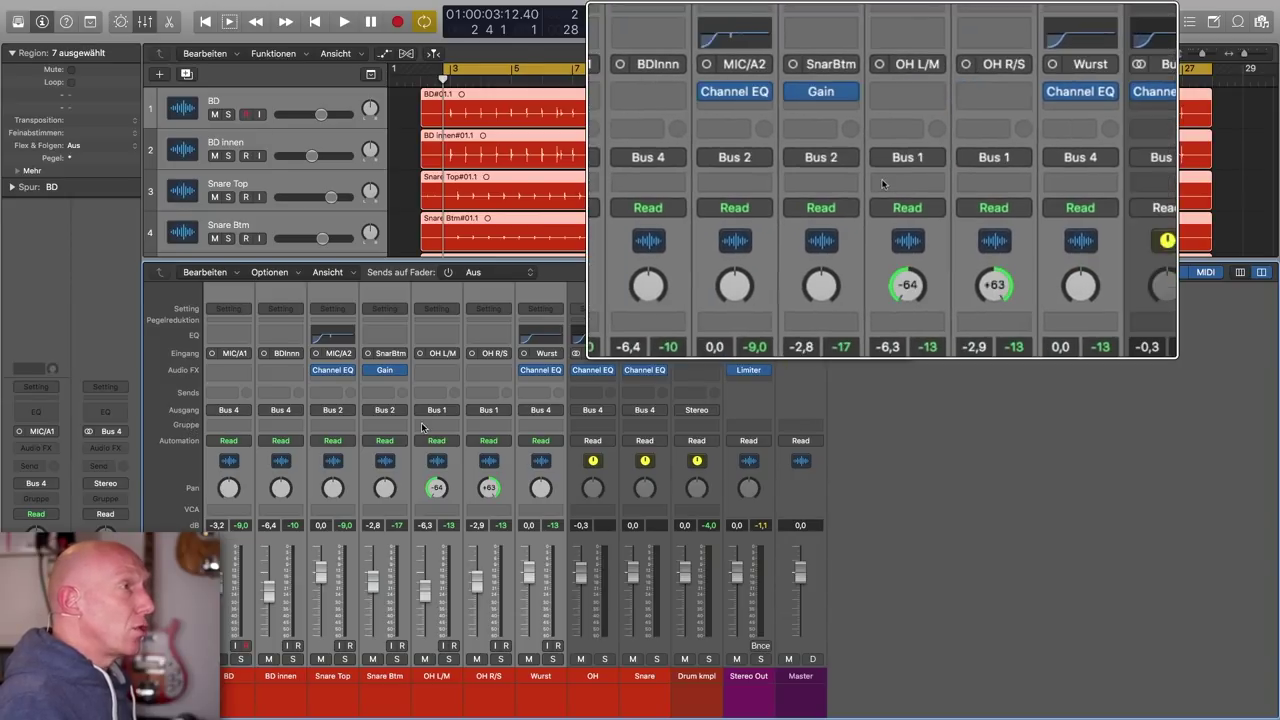
left_click(556, 426)
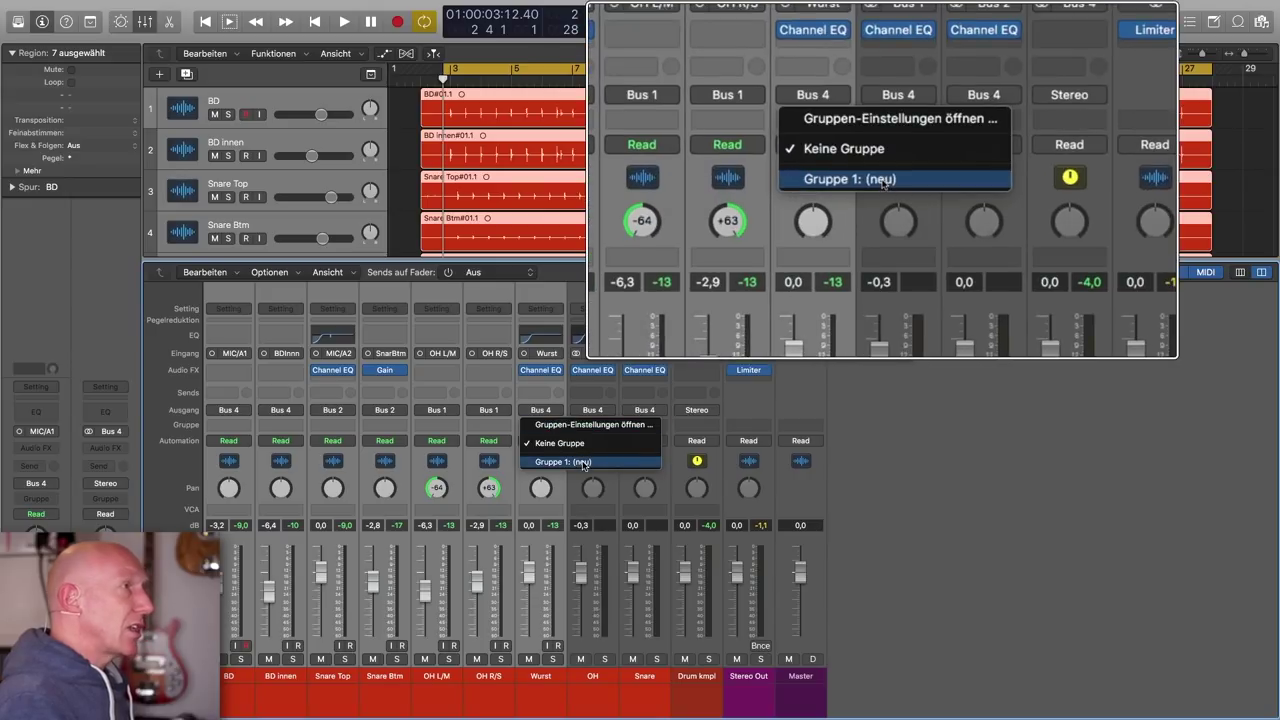
left_click(584, 462)
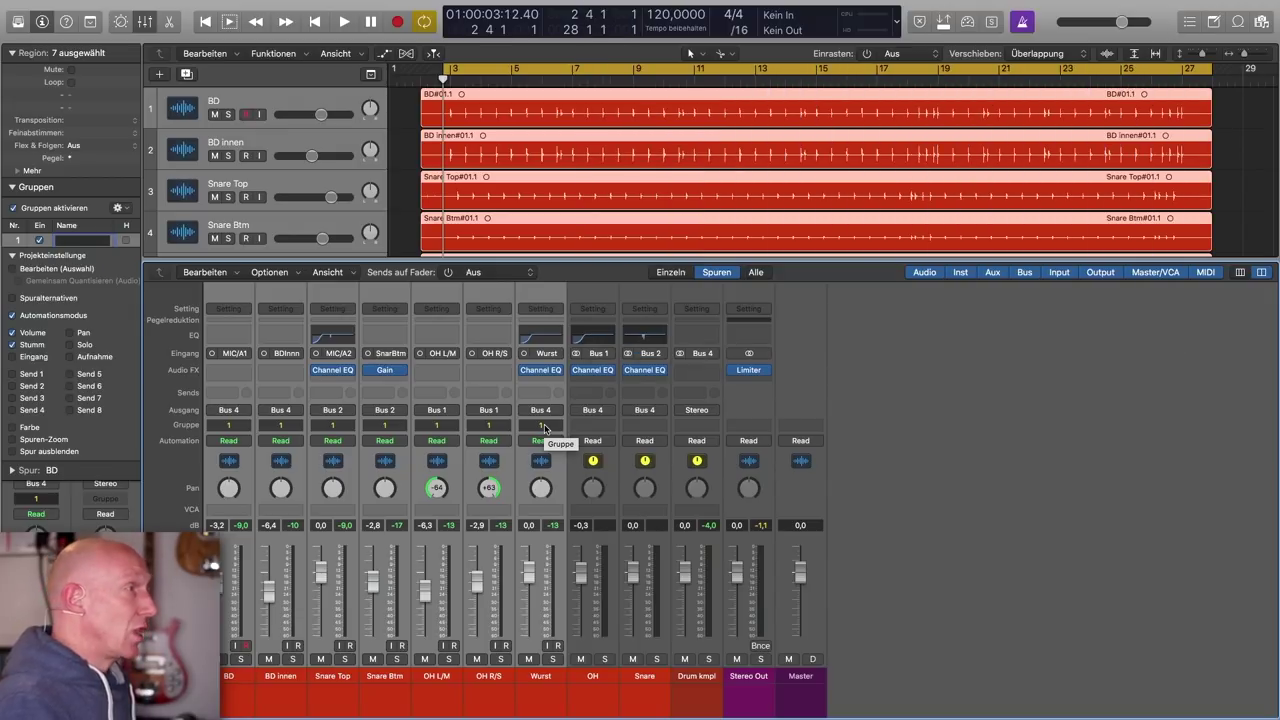
Open the settings of Gruppe 1 and enable Bearbeiten (Auswahl) and Gemeinsam Quantisieren (Audio)
left_click(545, 428)
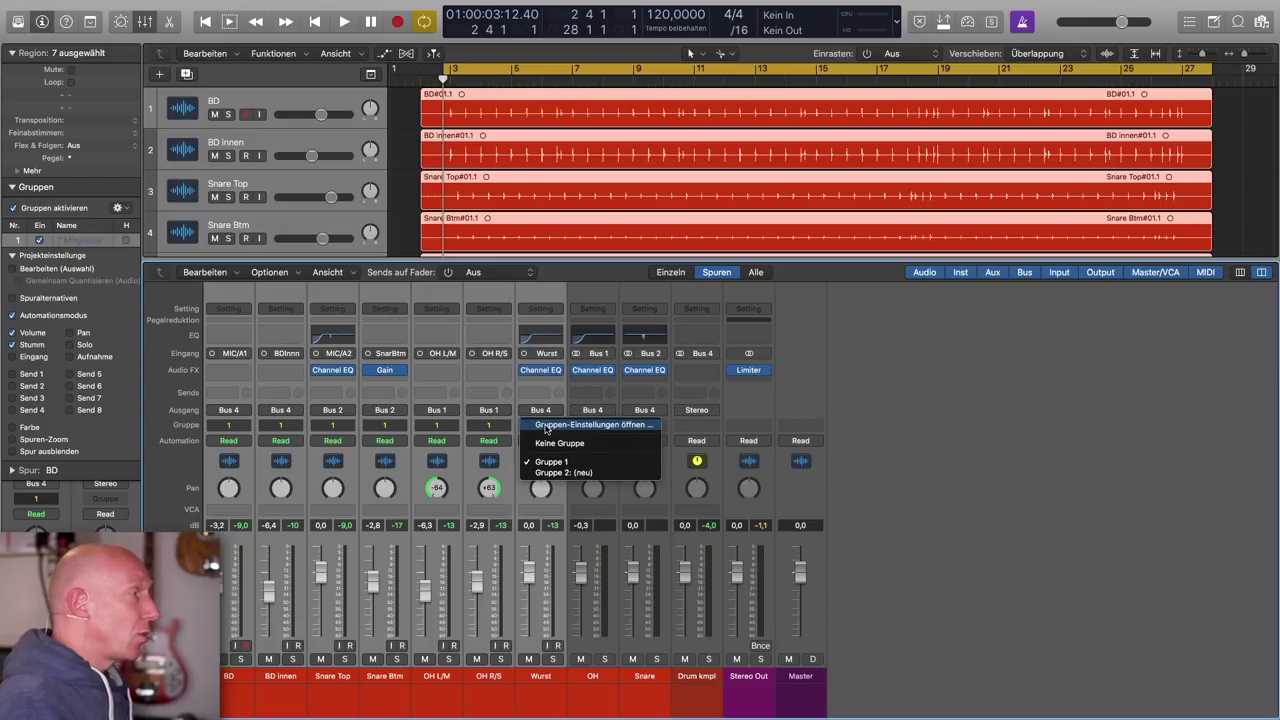
left_click(546, 426)
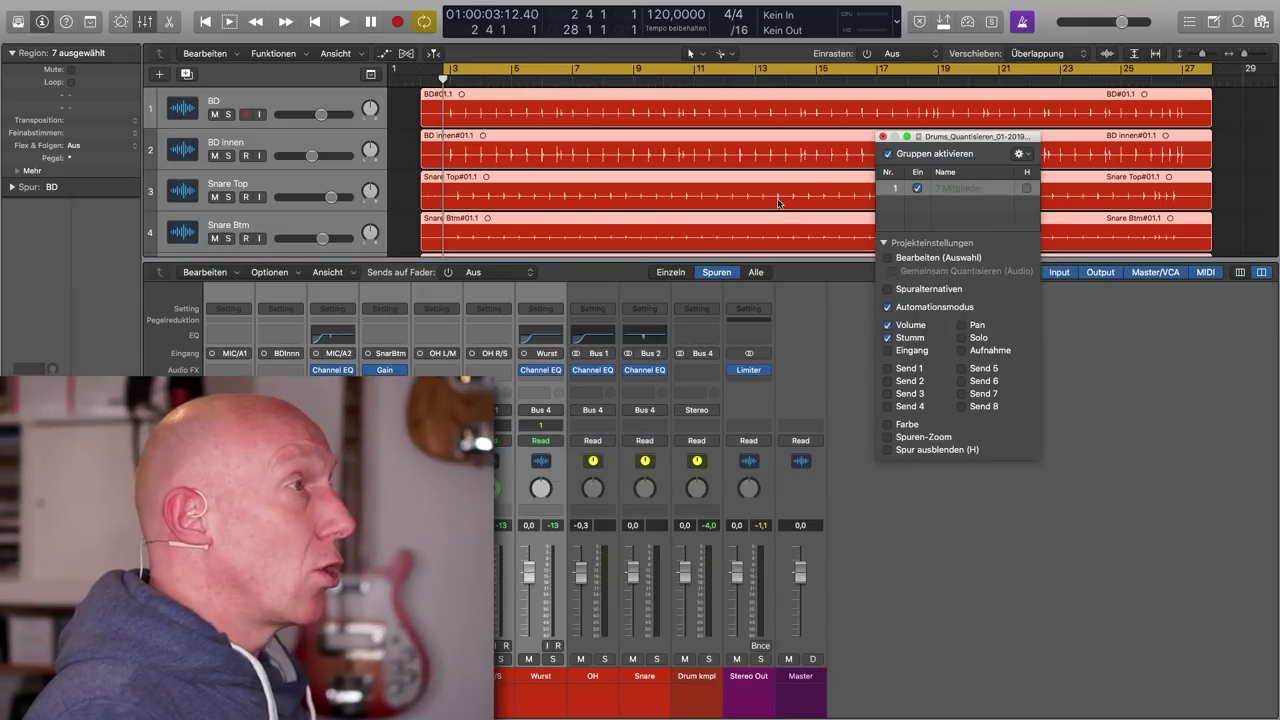
left_click_drag(960, 138, 974, 152)
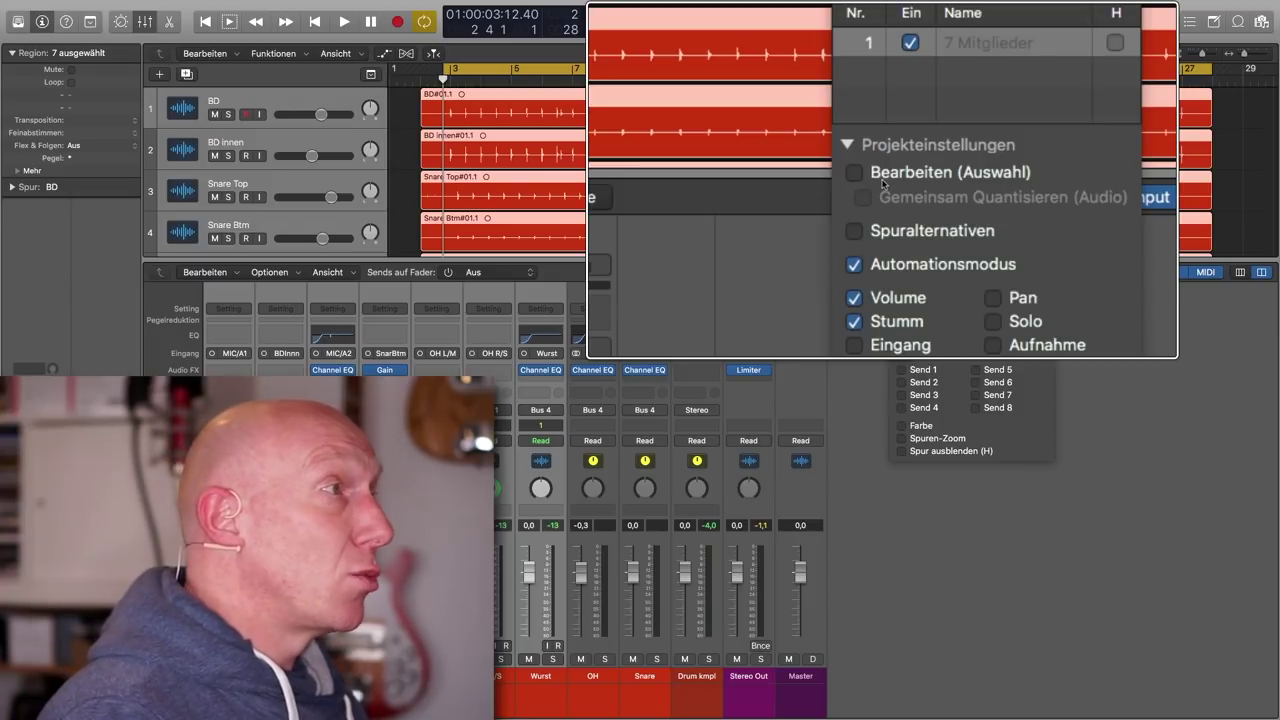
left_click(854, 174)
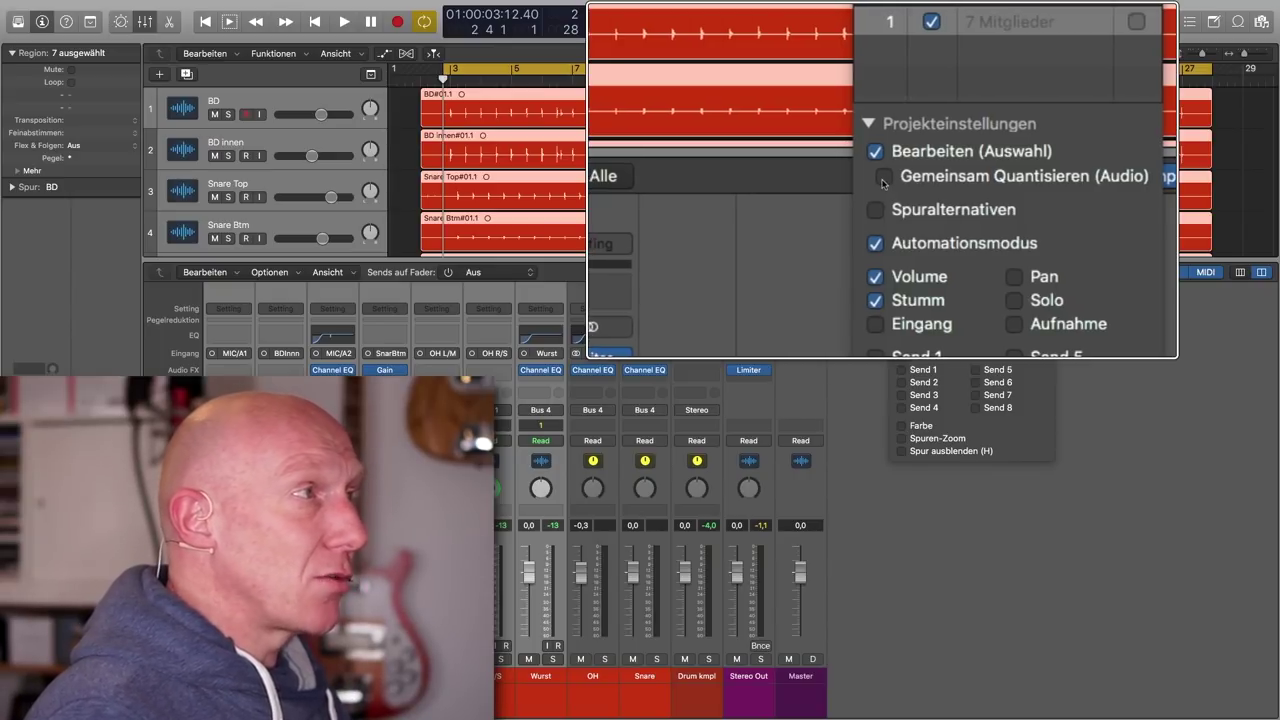
left_click(881, 178)
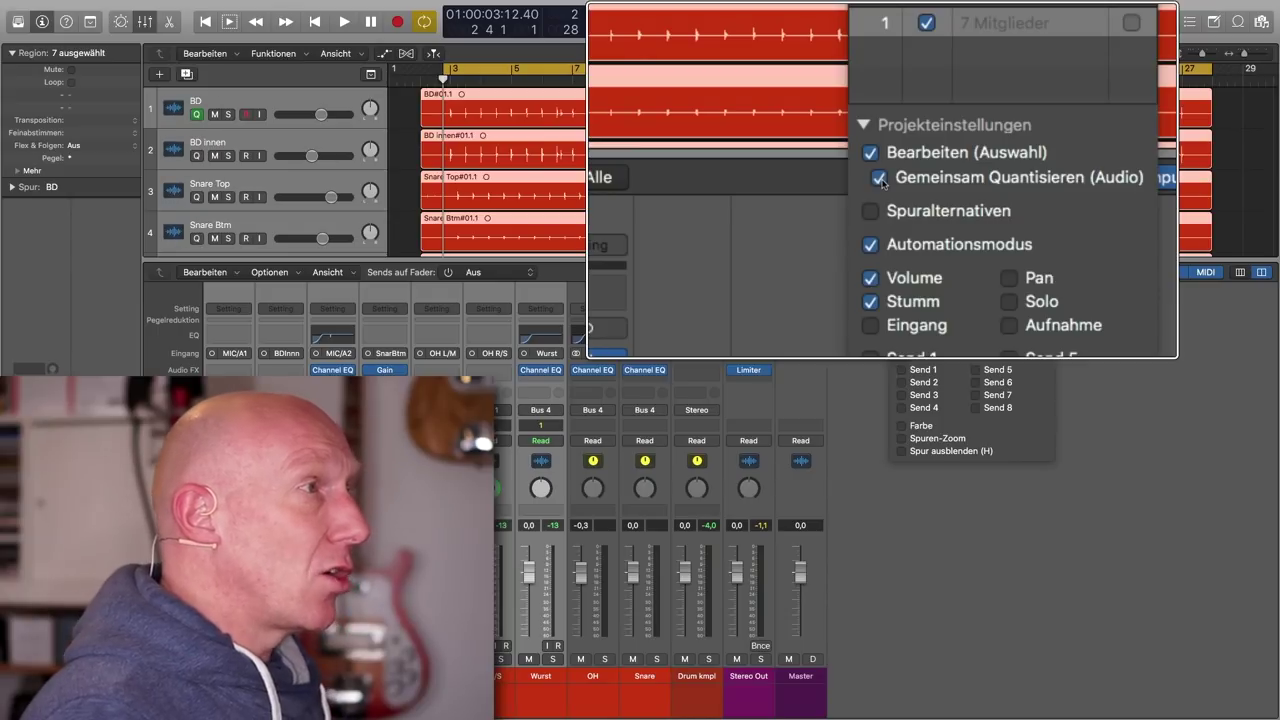
Disable Automationsmodus, Volume and Stumm for Gruppe 1 and close the group settings
left_click(879, 180)
left_click(879, 186)
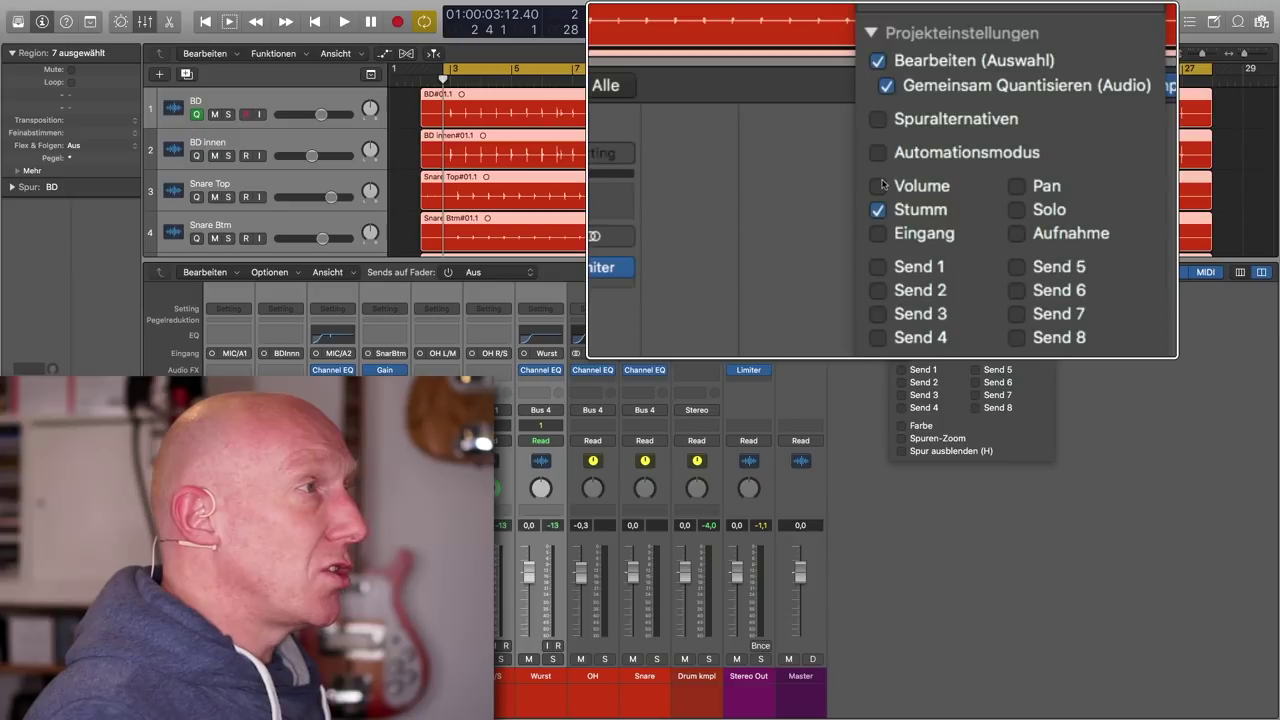
left_click(882, 183)
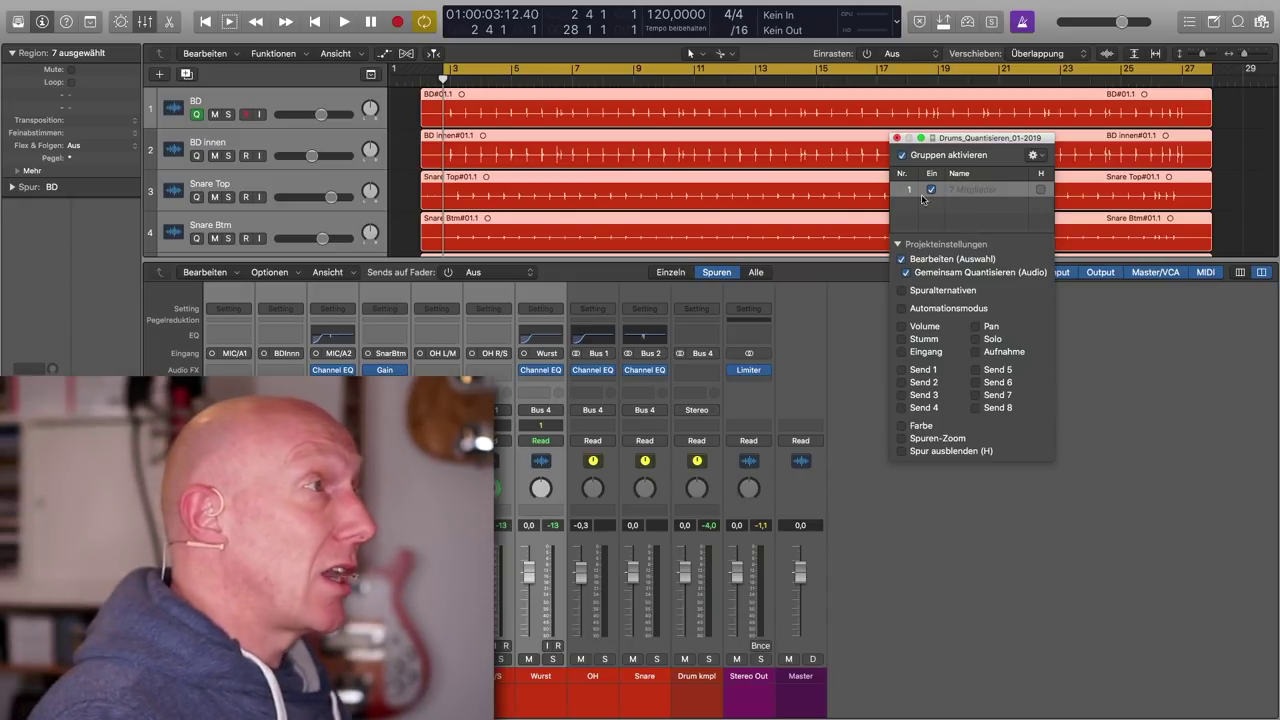
left_click(897, 138)
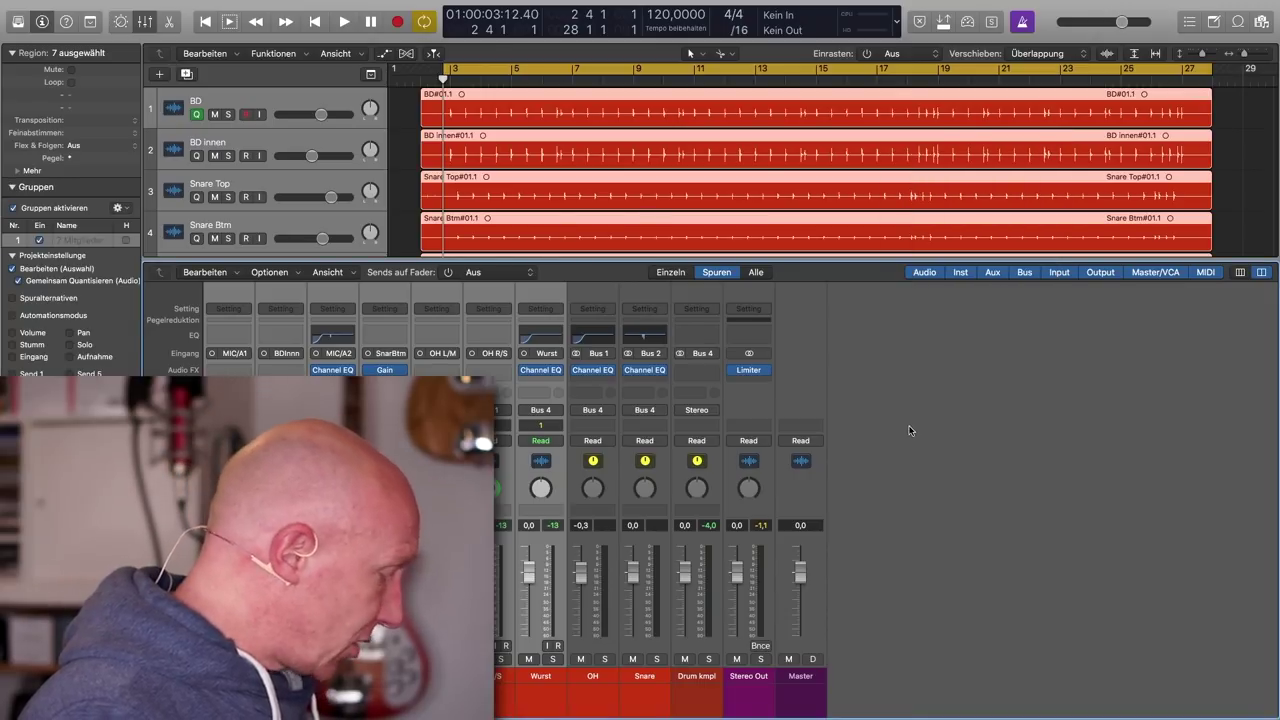
Hide the mixer, deselect the regions and show the Flex controls on the tracks
key("x")
left_click(617, 436)
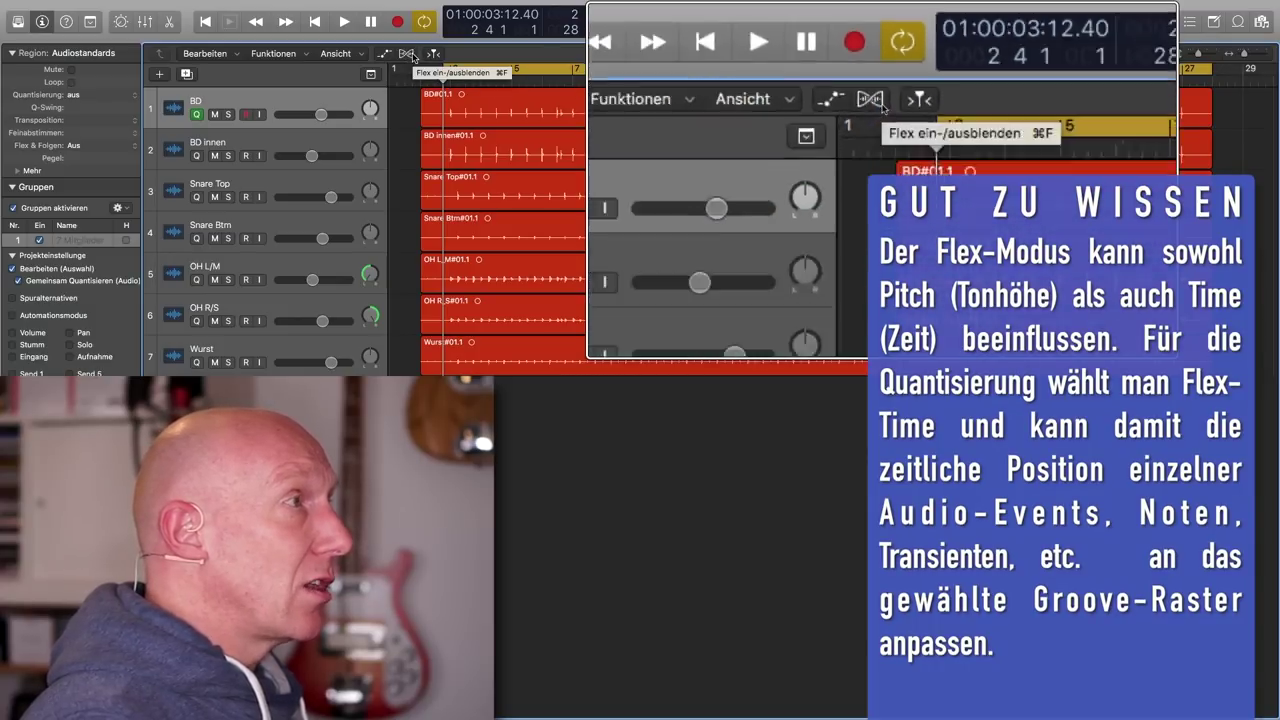
left_click(407, 53)
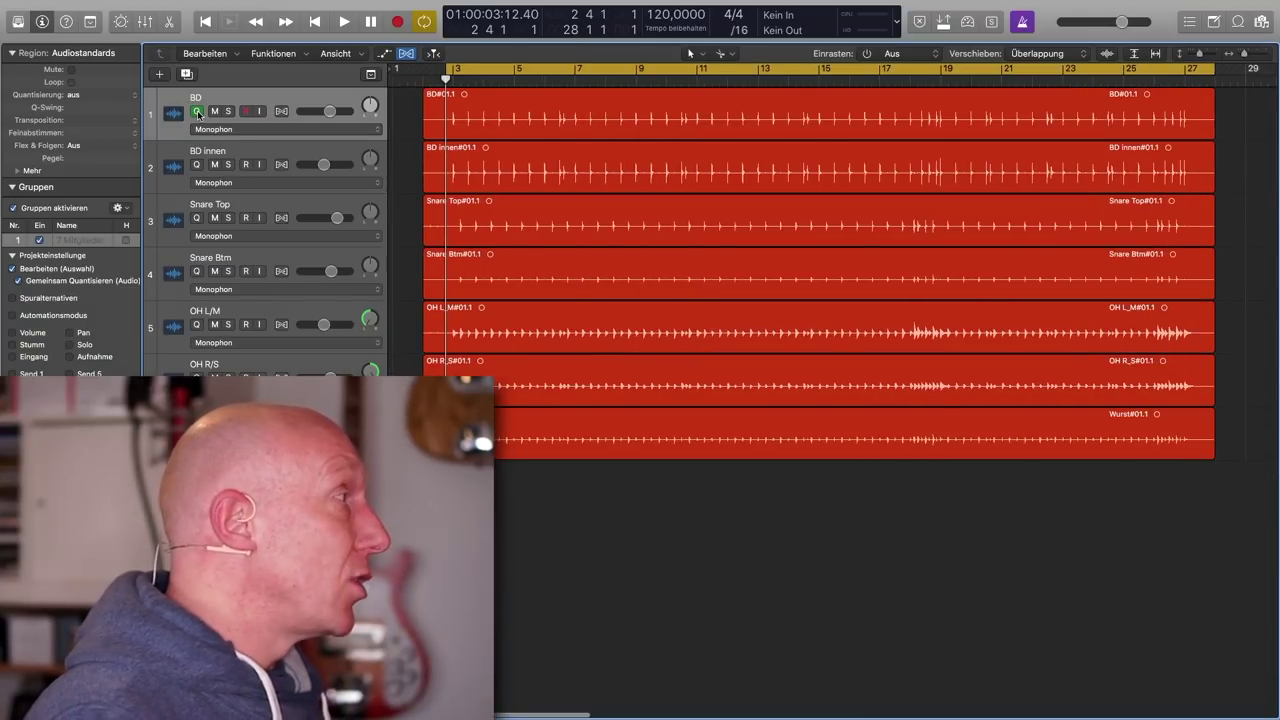
Make Snare Top a quantization reference alongside BD and set the grouped drum tracks to Flex Time - Teilen
key("super+a")
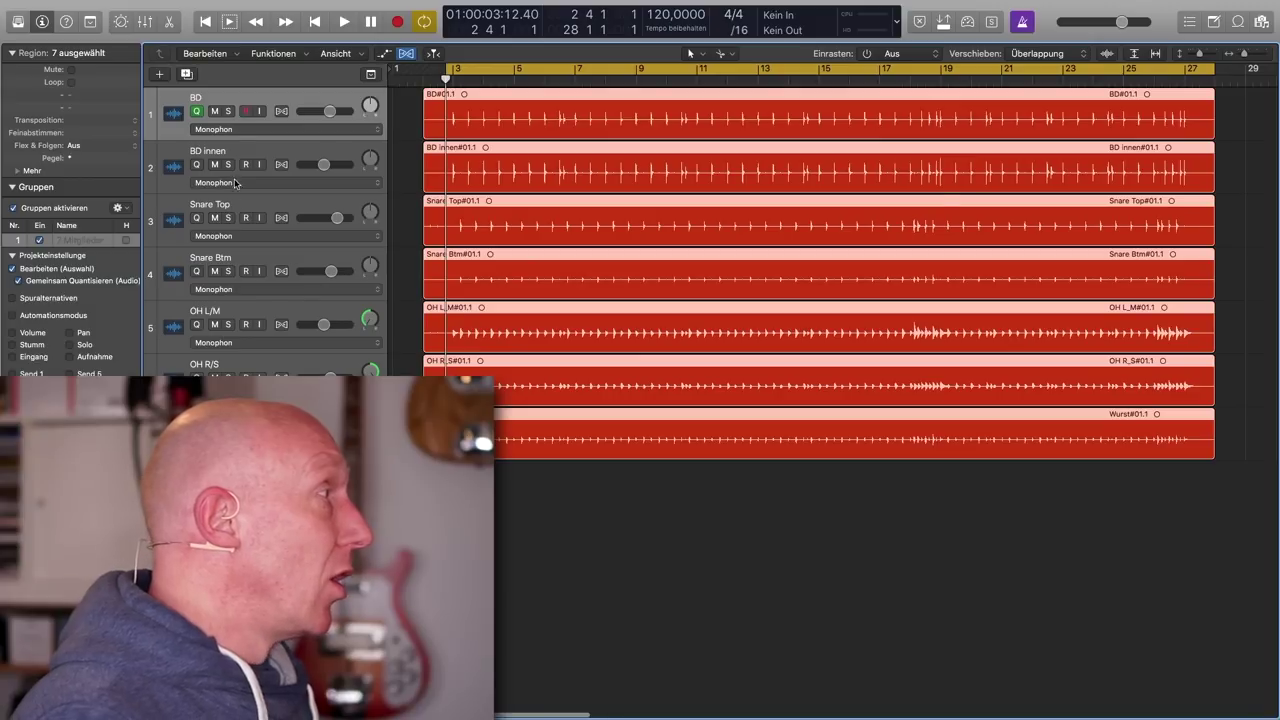
left_click(245, 206)
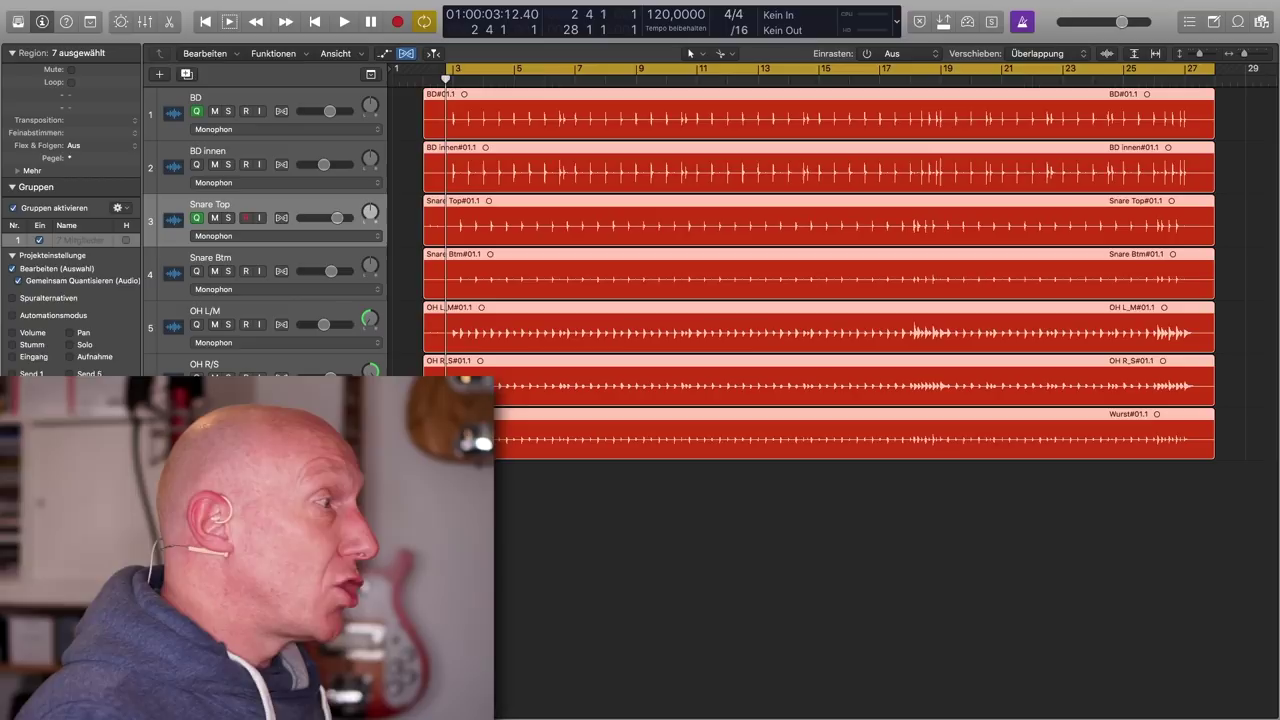
left_click(757, 551)
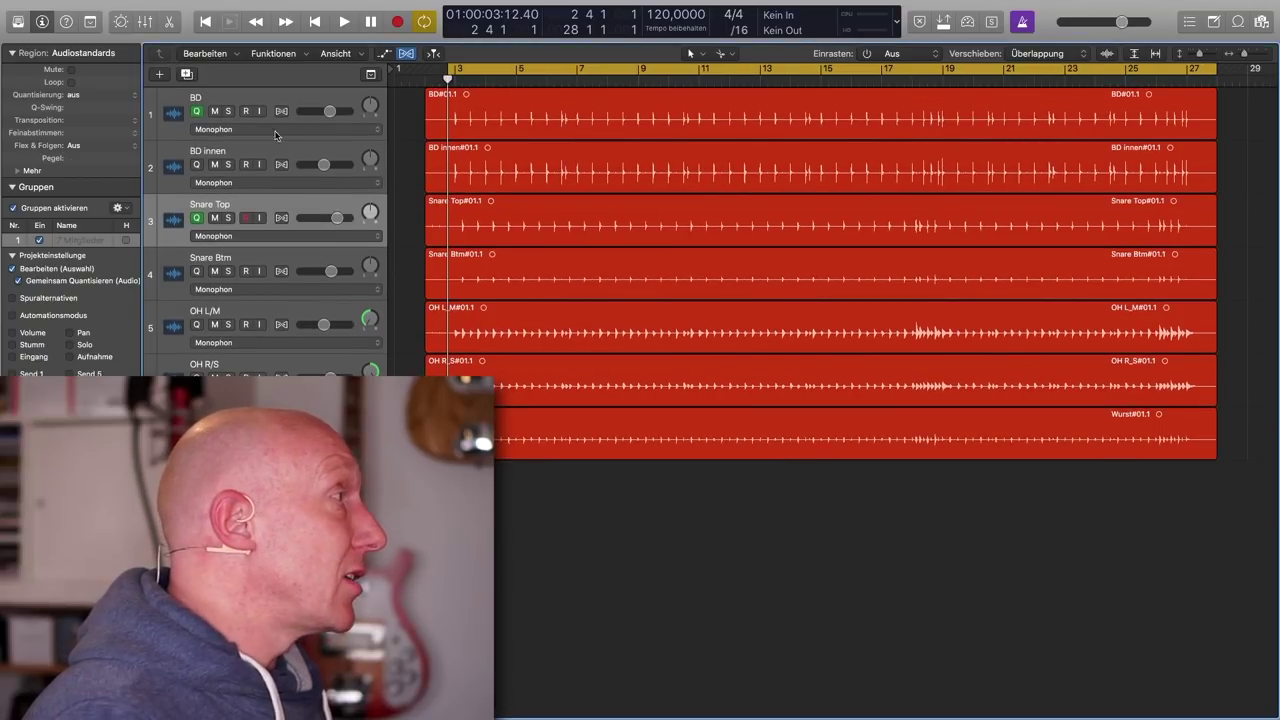
left_click(372, 131)
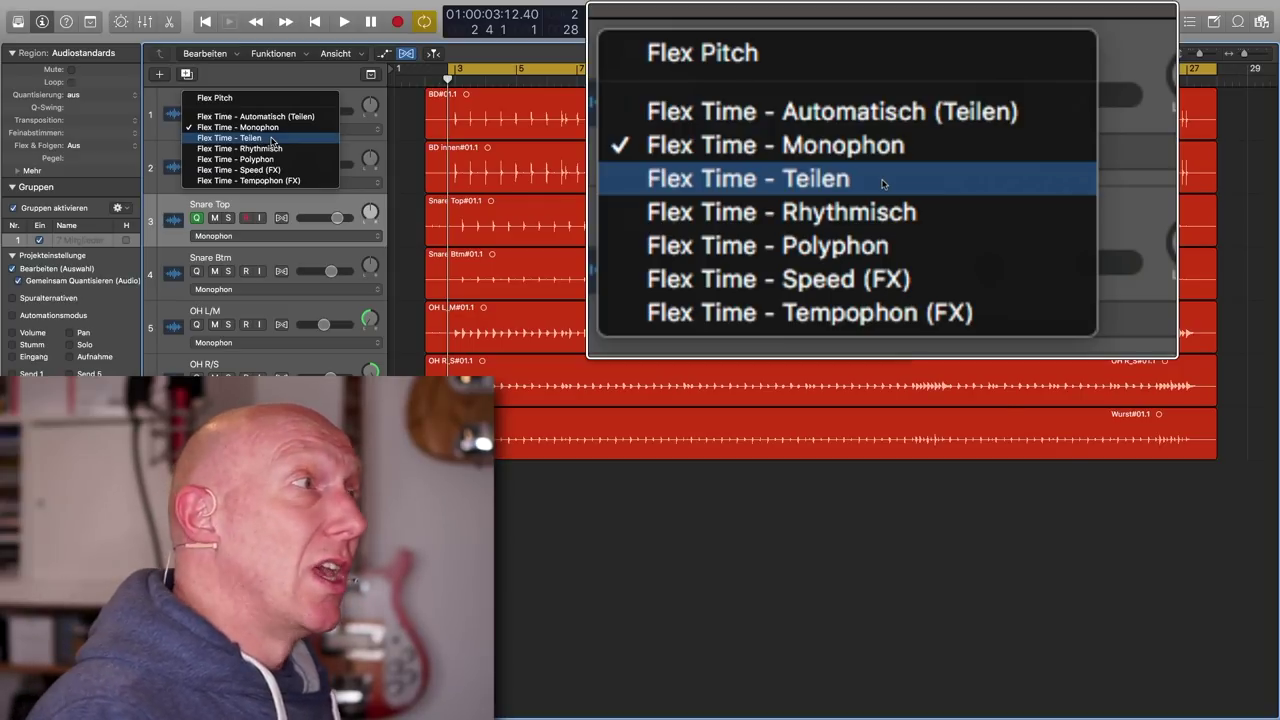
left_click(270, 138)
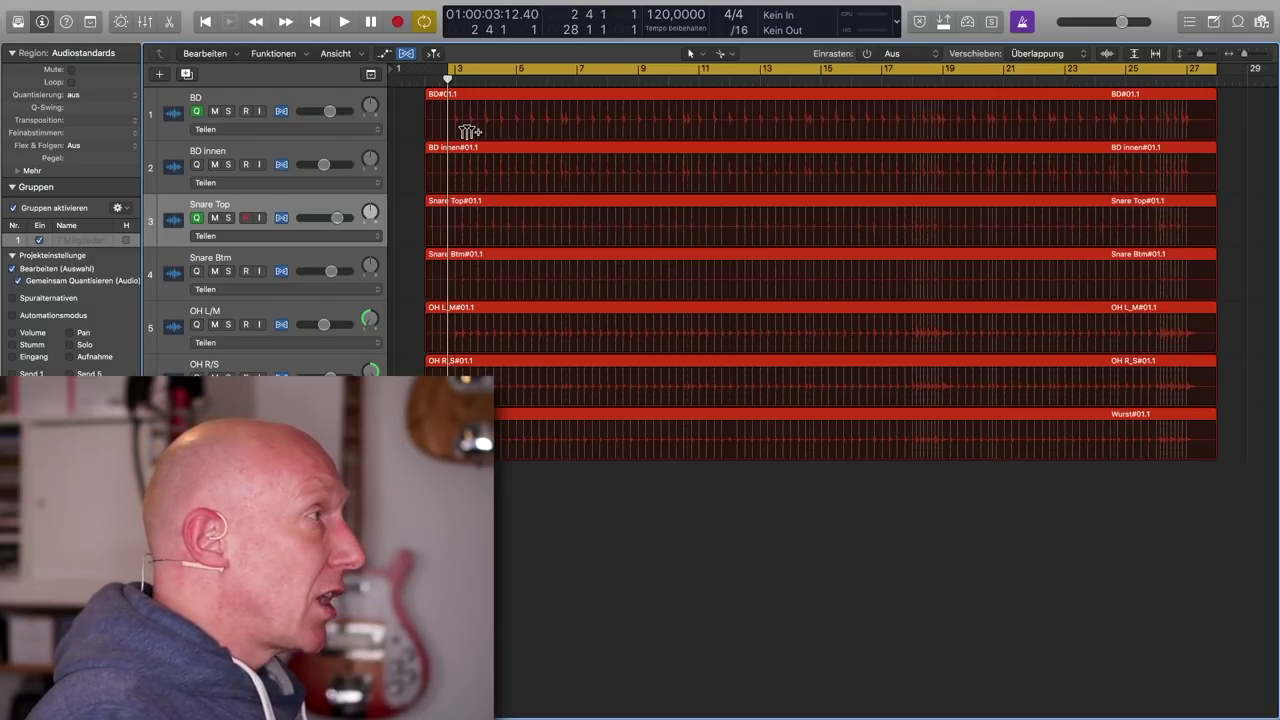
Examine the transient markers on all drum tracks, from the first hits at bar 3 to the whole recording
key("super+Down")
key("super+Down")
key("super+Down")
key("super+Right")
key("super+Right")
key("super+Right")
key("super+Right")
key("super+Right")
key("super+Right")
key("super+Right")
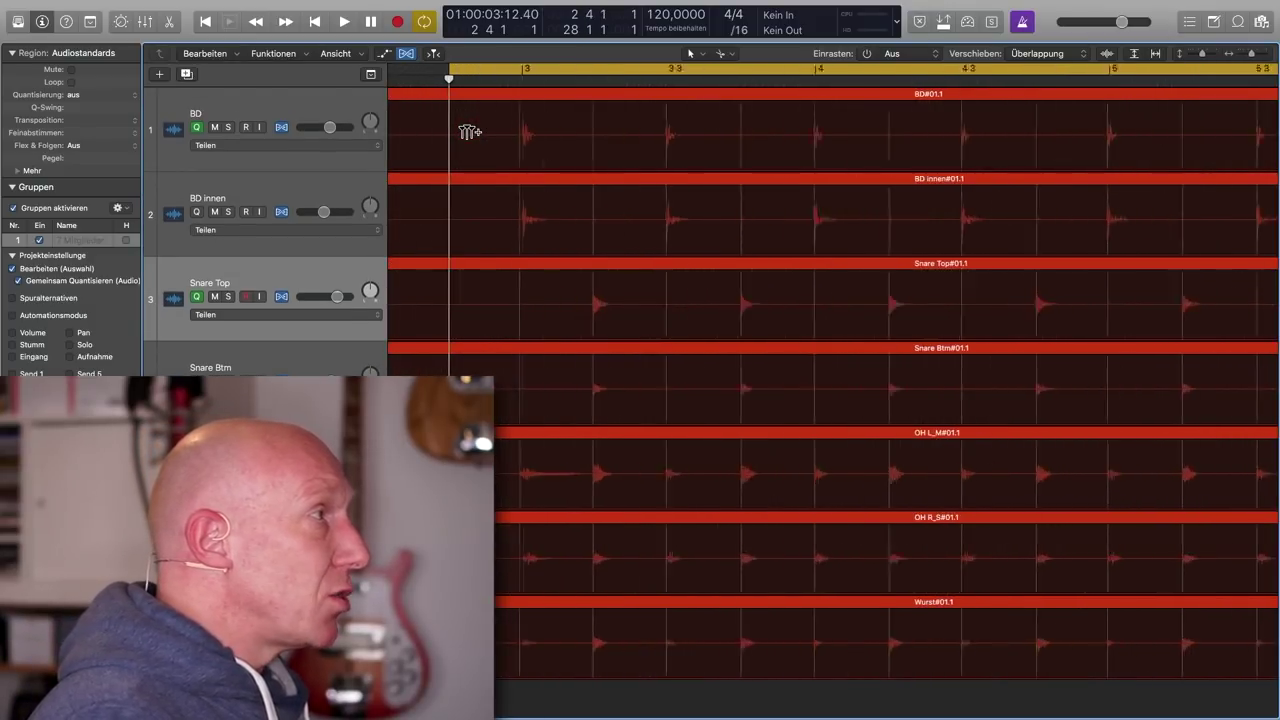
key("super+Right")
key("super+Right")
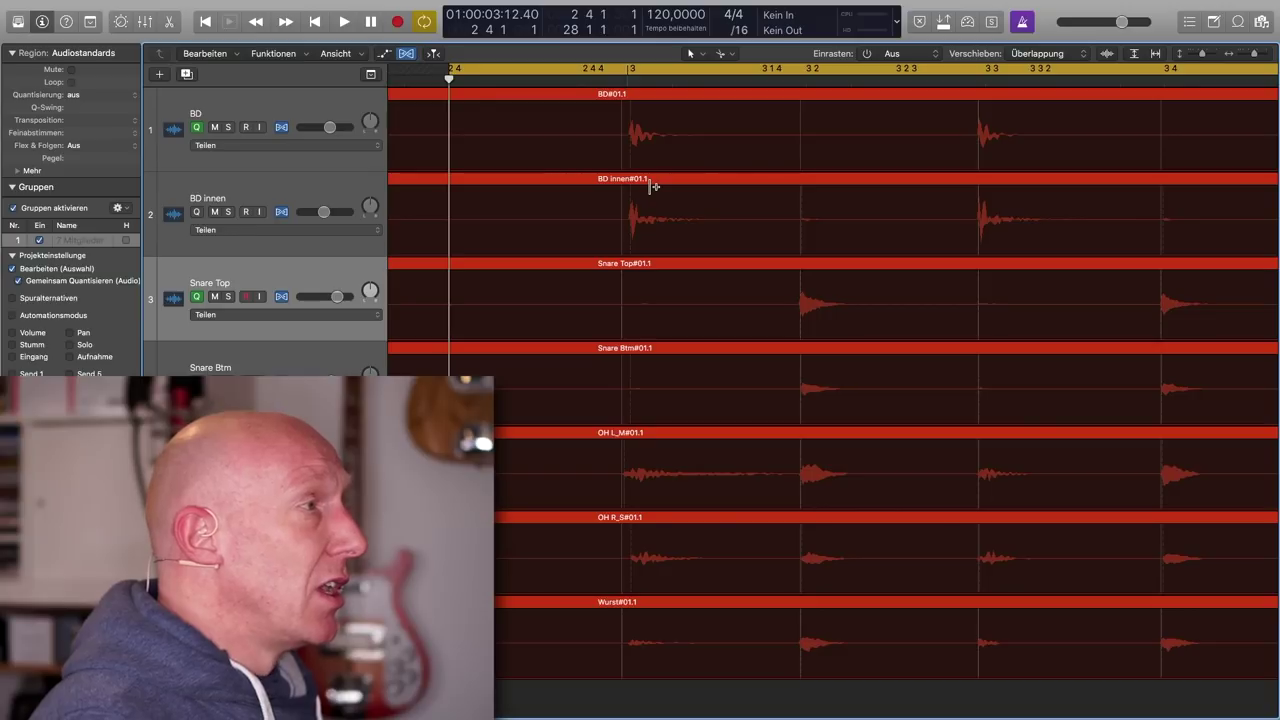
key("super+Right")
key("super+Left")
key("super+Left")
key("super+Left")
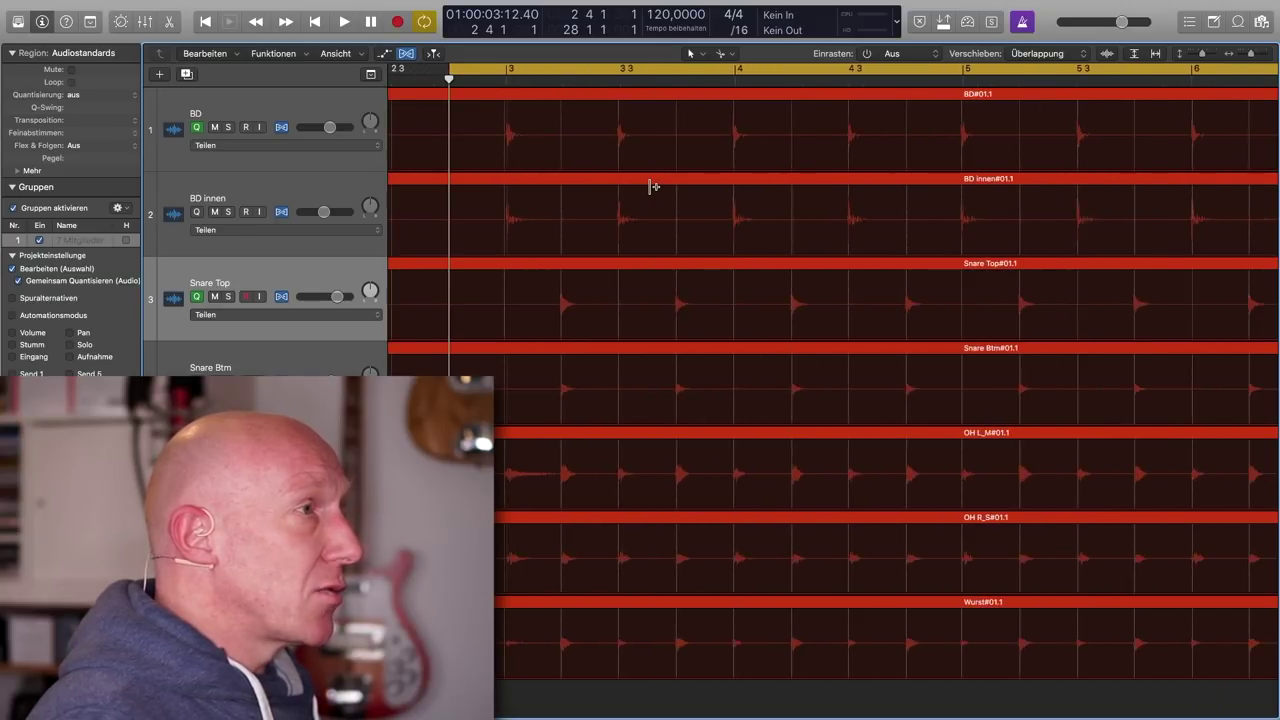
key("super+Left")
key("super+Left")
key("super+Left")
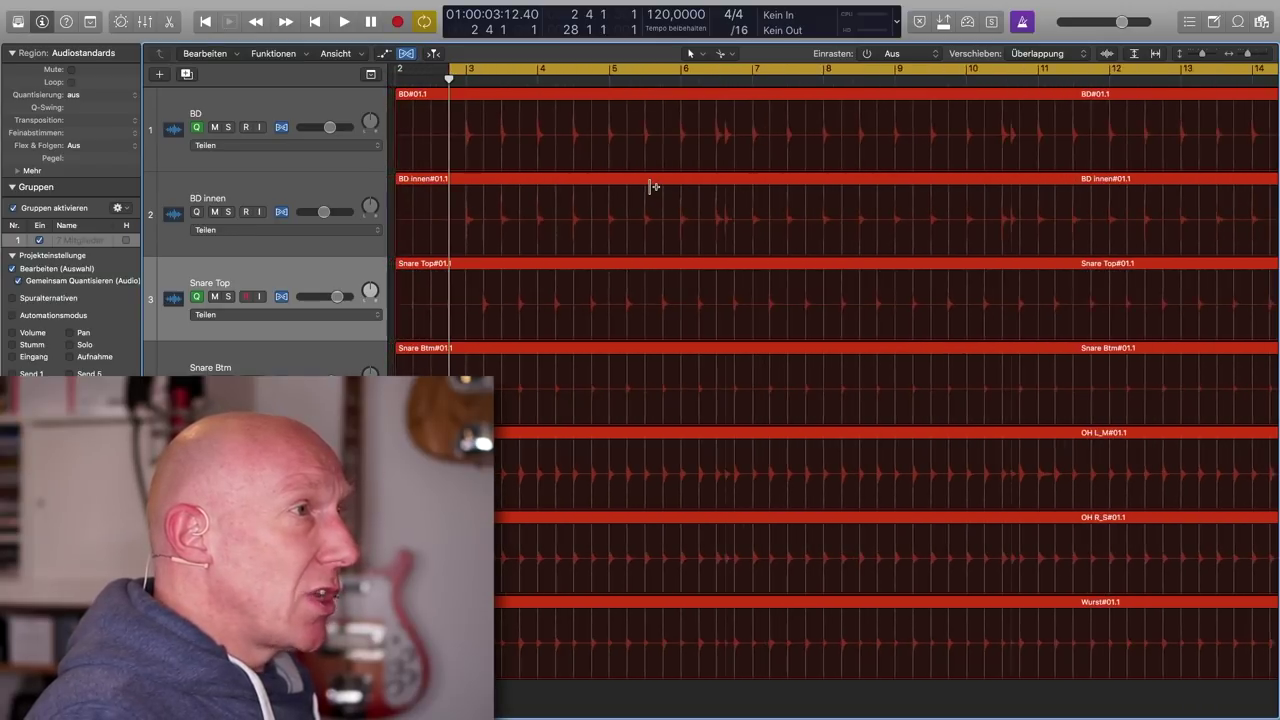
key("super+Left")
key("super+Left")
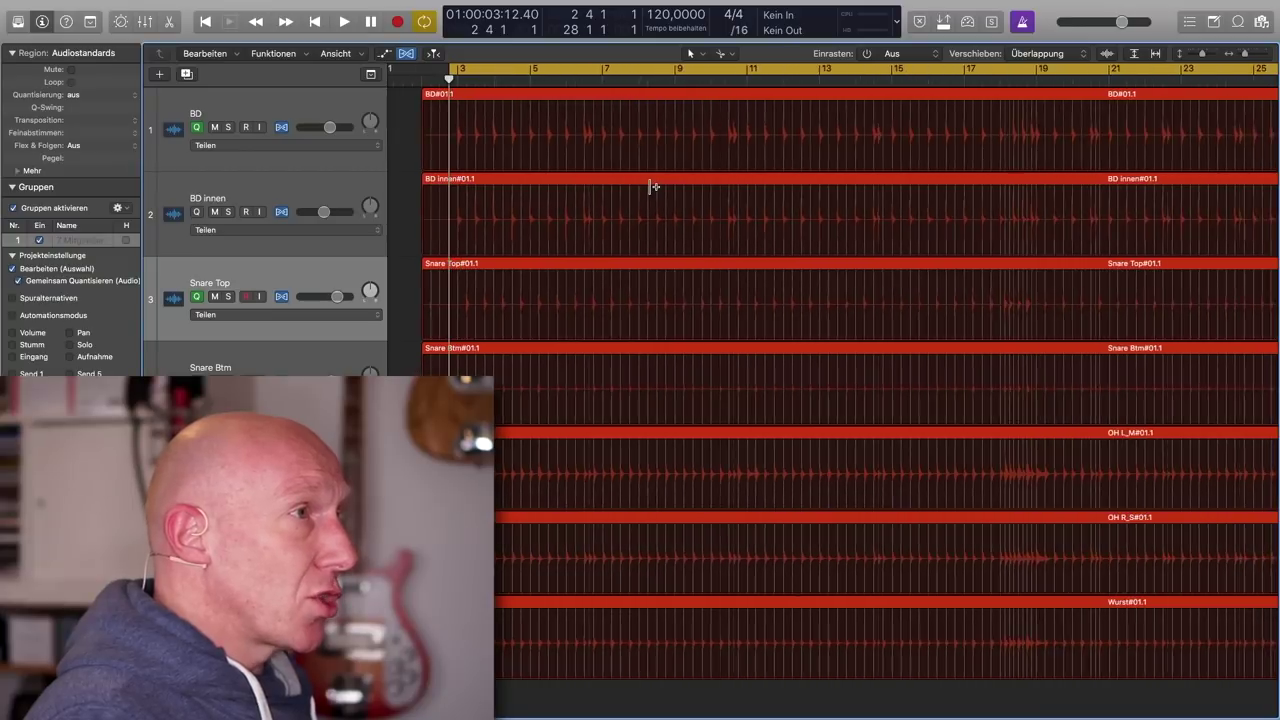
key("super+Up")
key("super+Up")
key("super+Up")
key("super+Up")
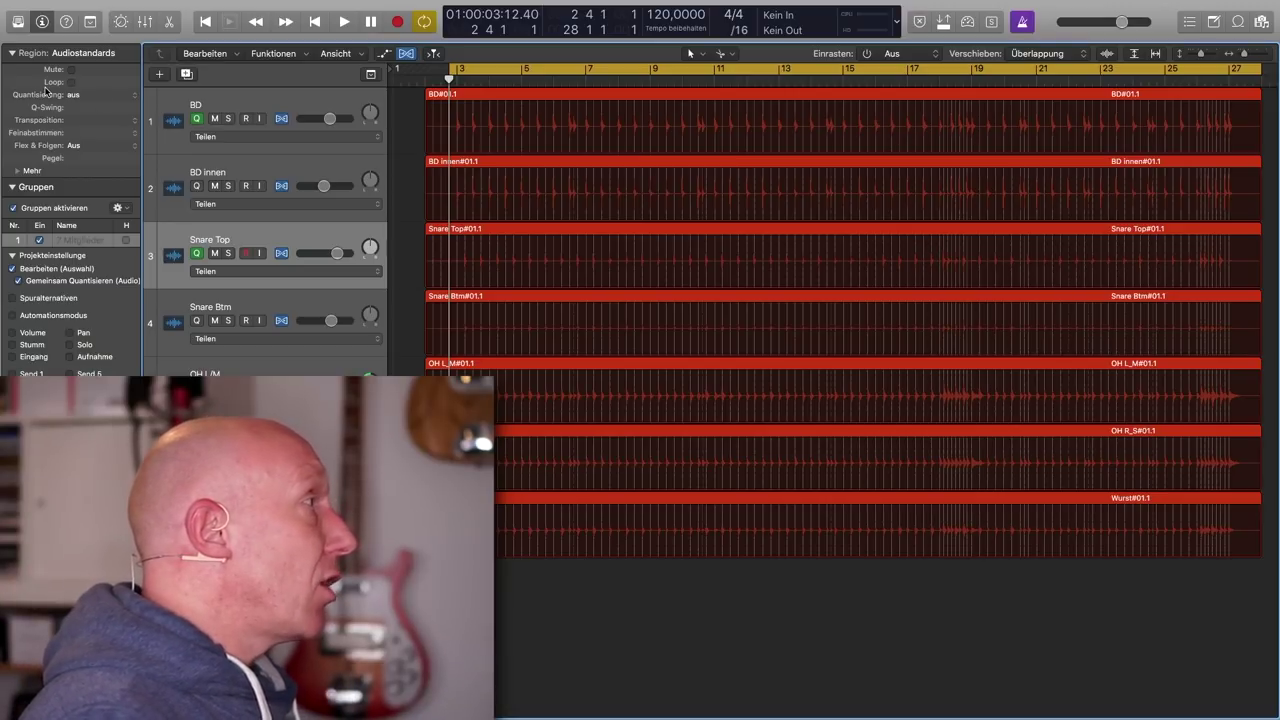
Select all seven drum regions through the BD track and set their quantization to 1/8 Note
left_click(262, 96)
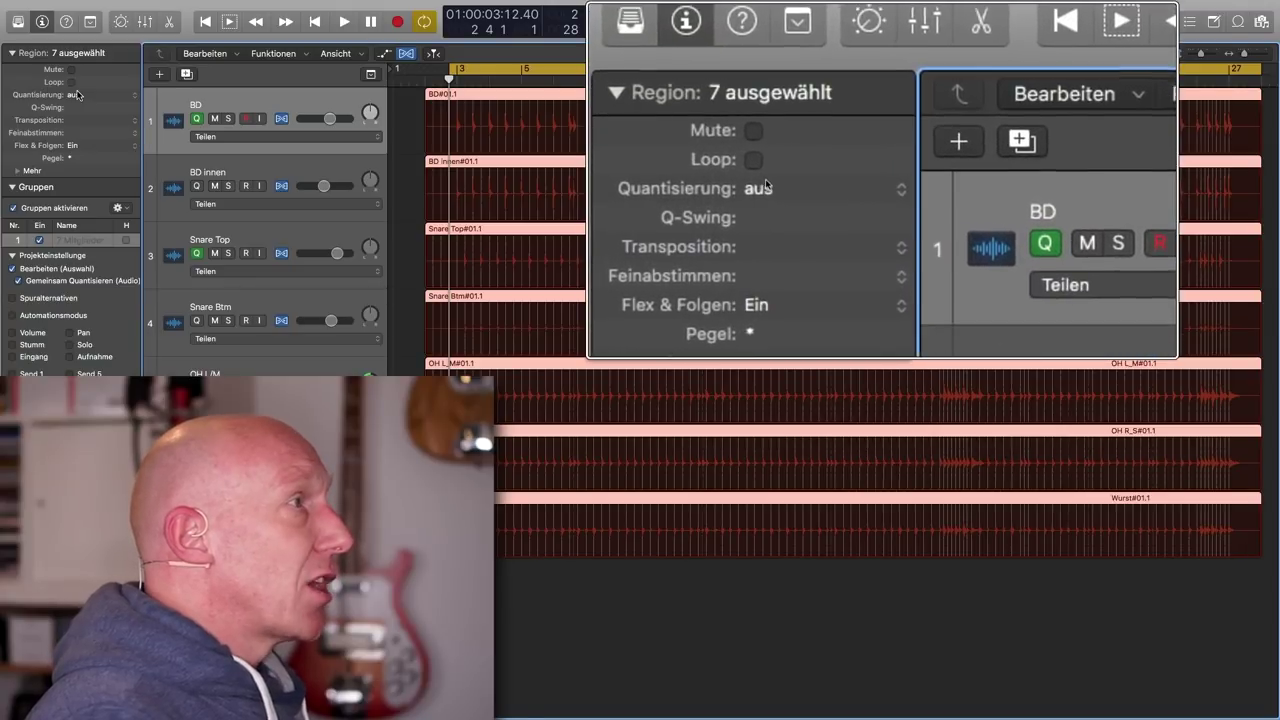
left_click(127, 95)
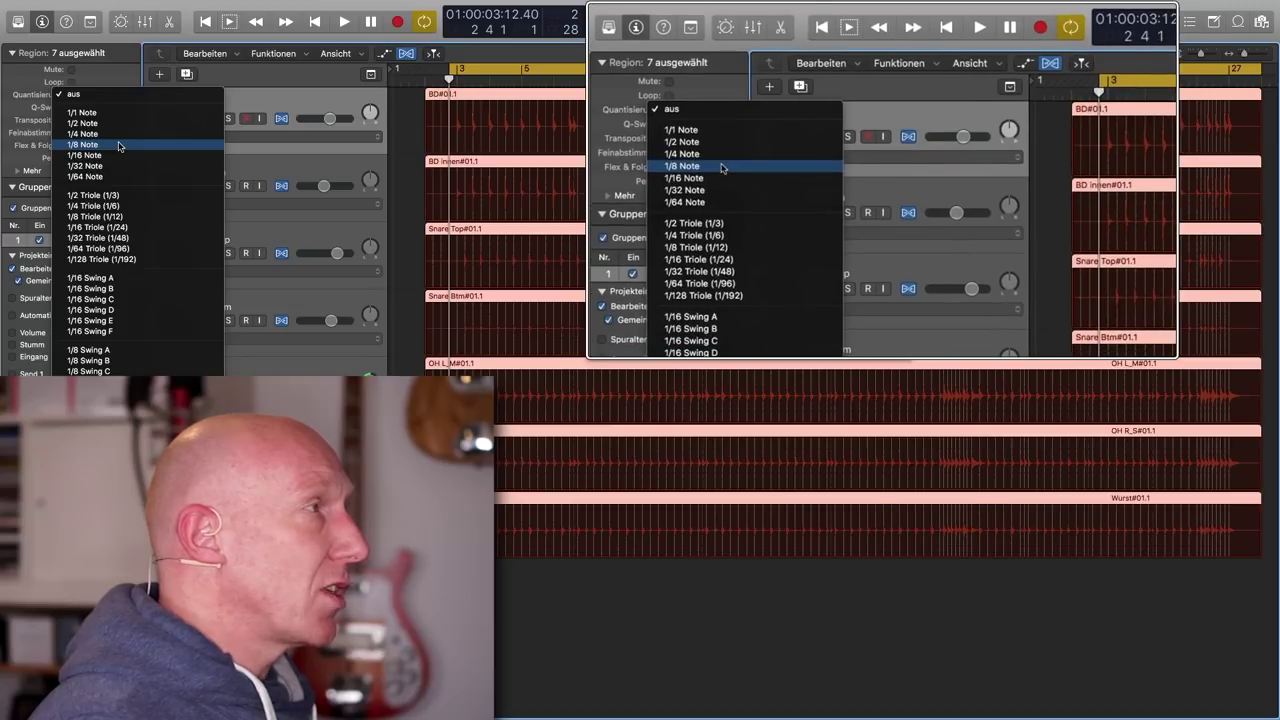
left_click(118, 146)
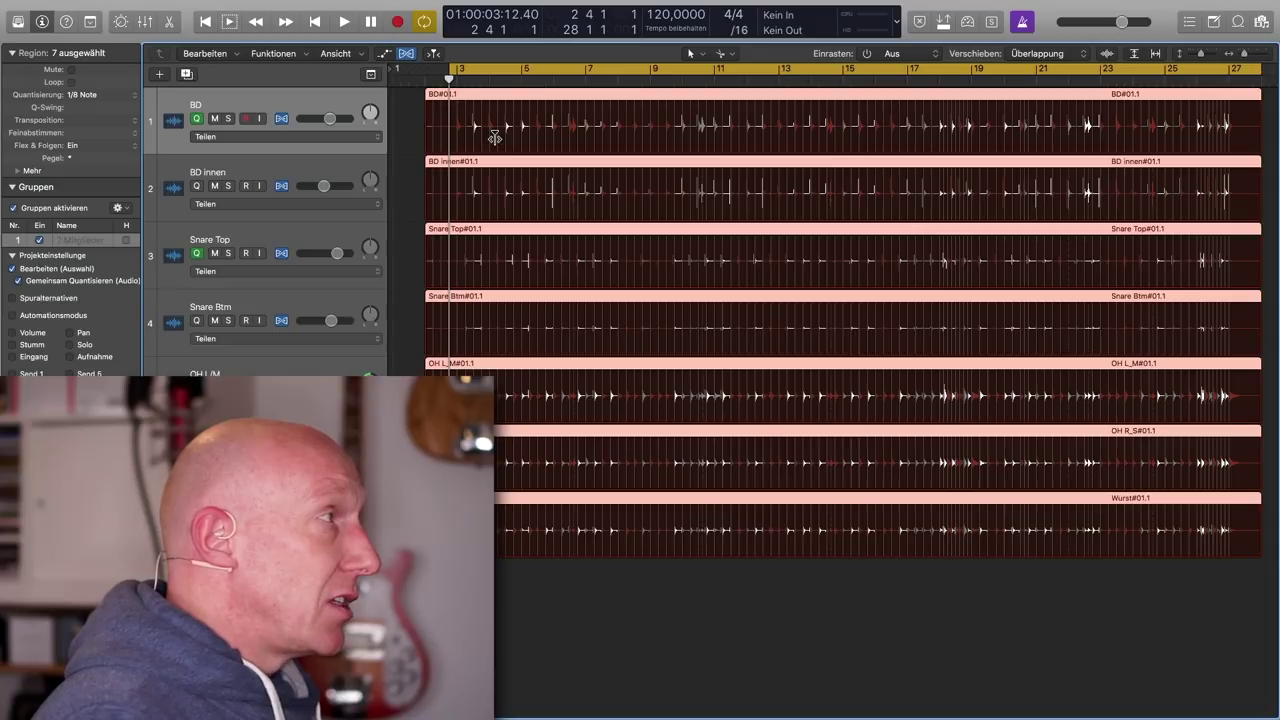
Inspect the quantized hits from bar 3 up close and play them back with the view following the playhead
key("super+Right")
key("super+Right")
key("super+Right")
key("super+Right")
key("super+Right")
key("super+Right")
key("super+Right")
key("super+Right")
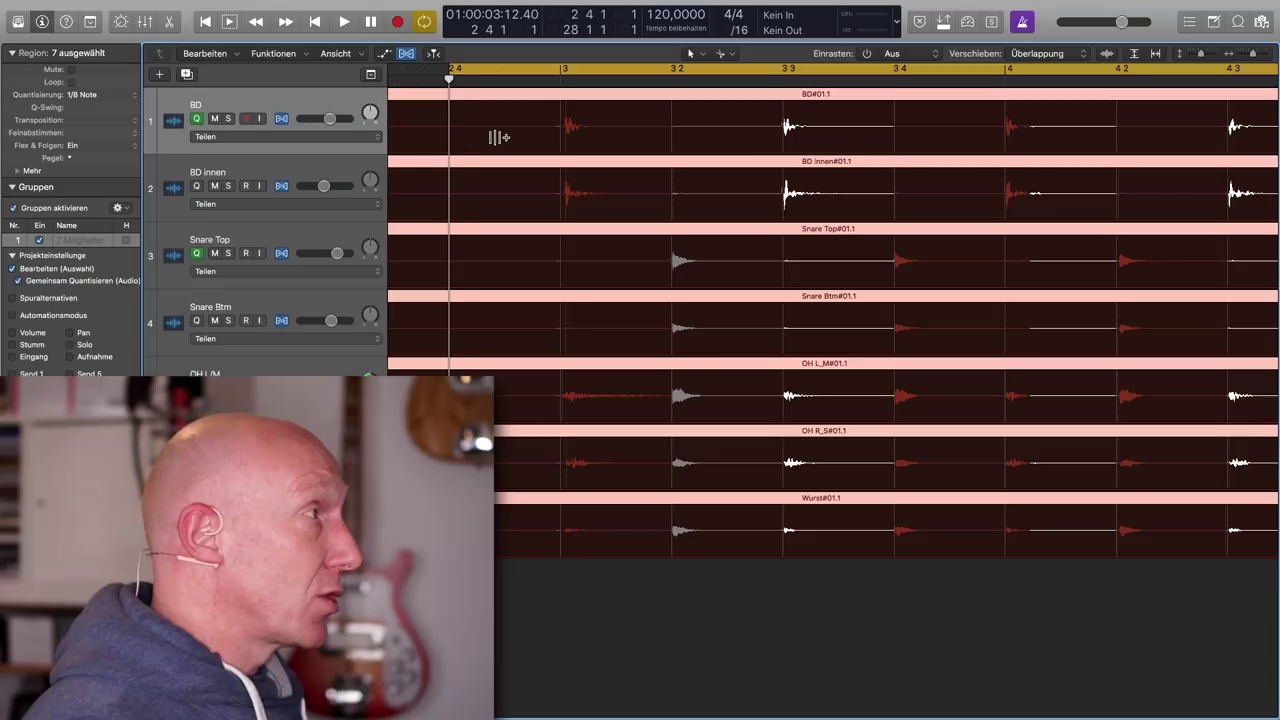
key("space")
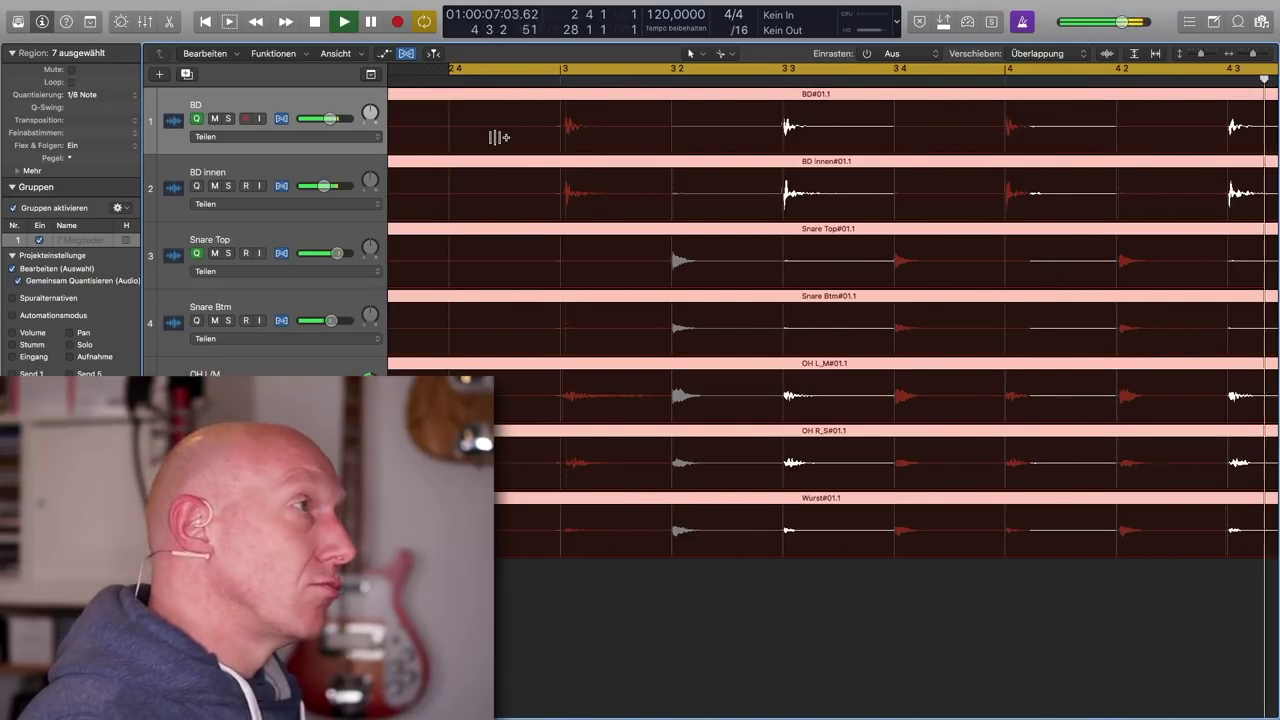
left_click(433, 53)
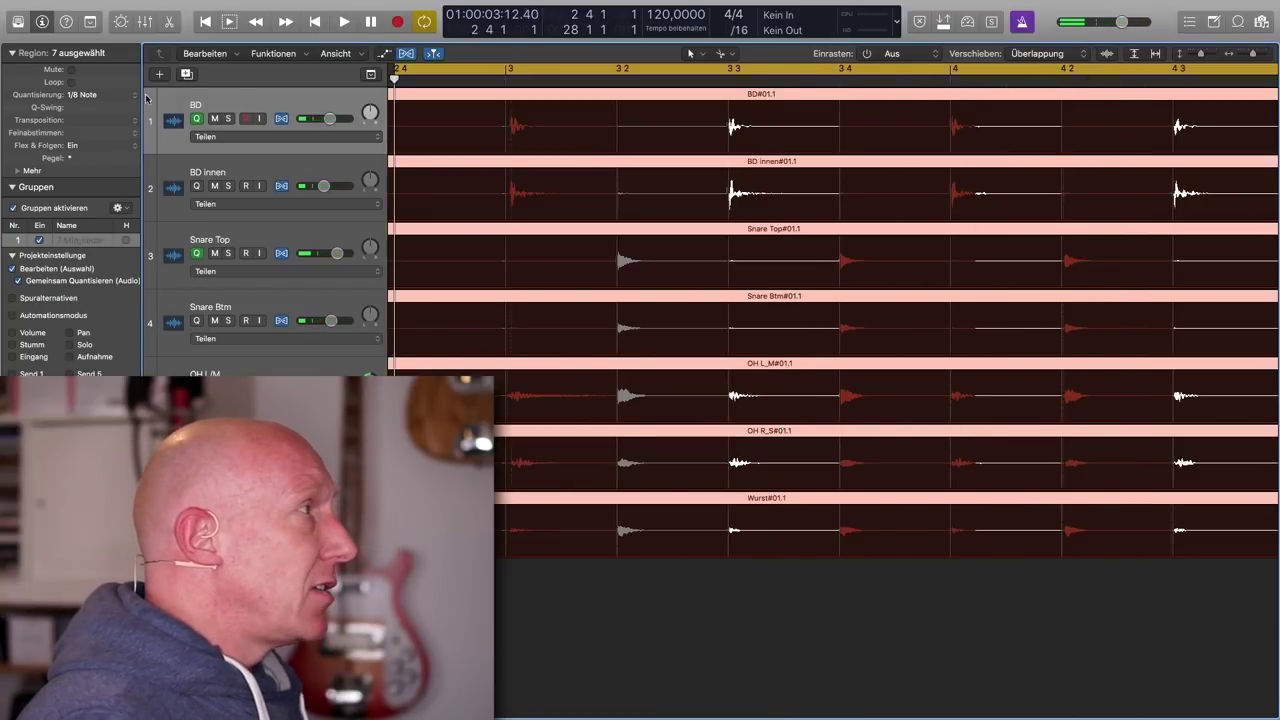
Align the first BD hit exactly with bar 3 using a flex marker, framed by flex markers at 2 4 and 3 2, and check its playback
scroll(457, 171, "left", 5)
scroll(457, 171, "right", 3)
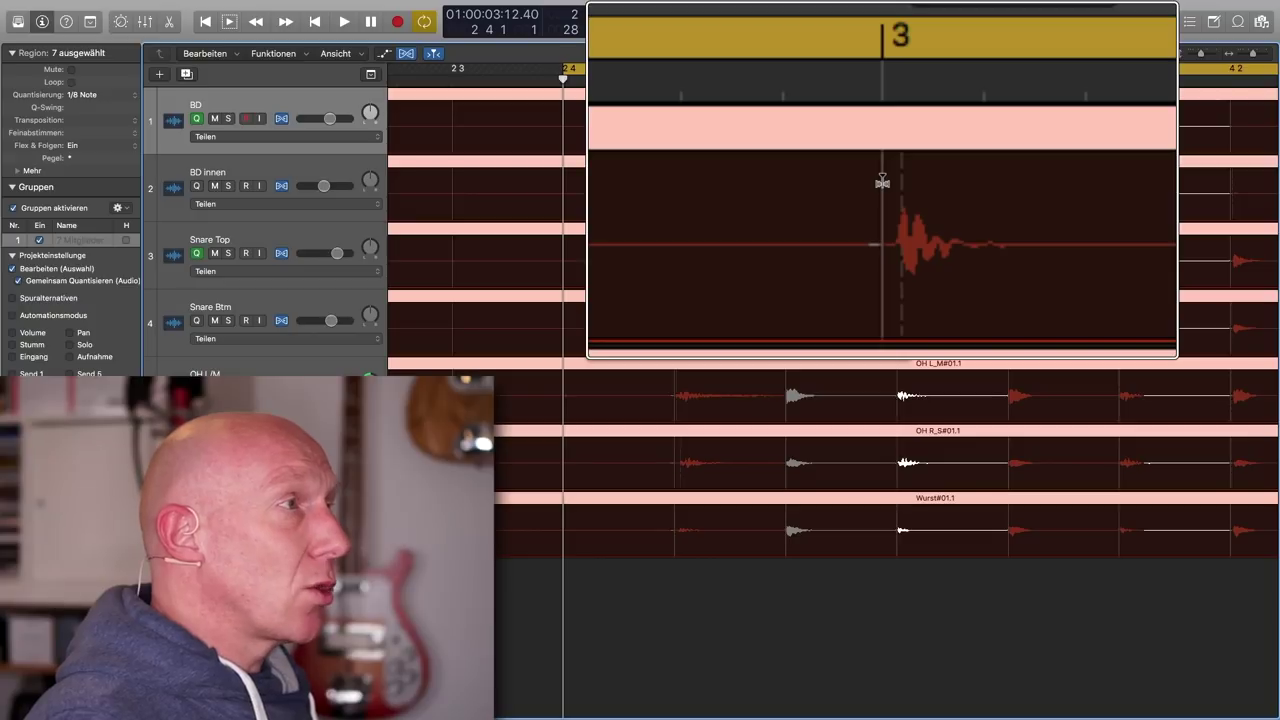
left_click_drag(882, 182, 886, 180)
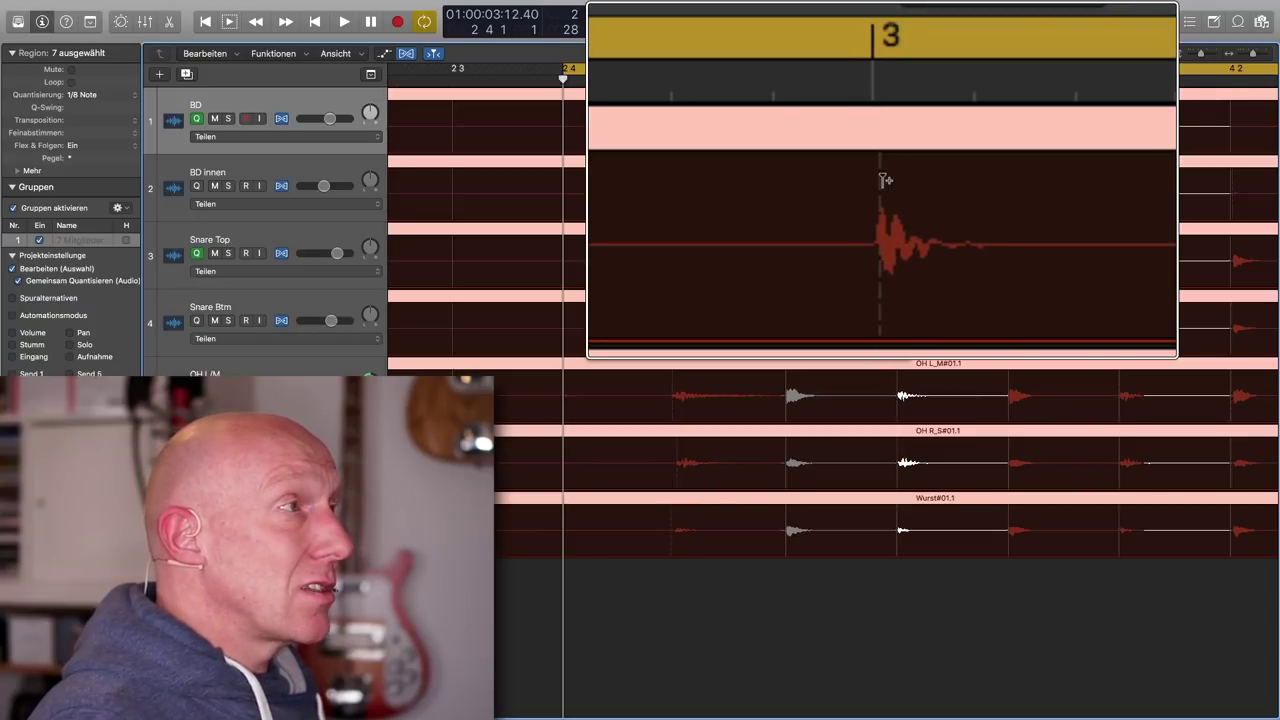
left_click(883, 178)
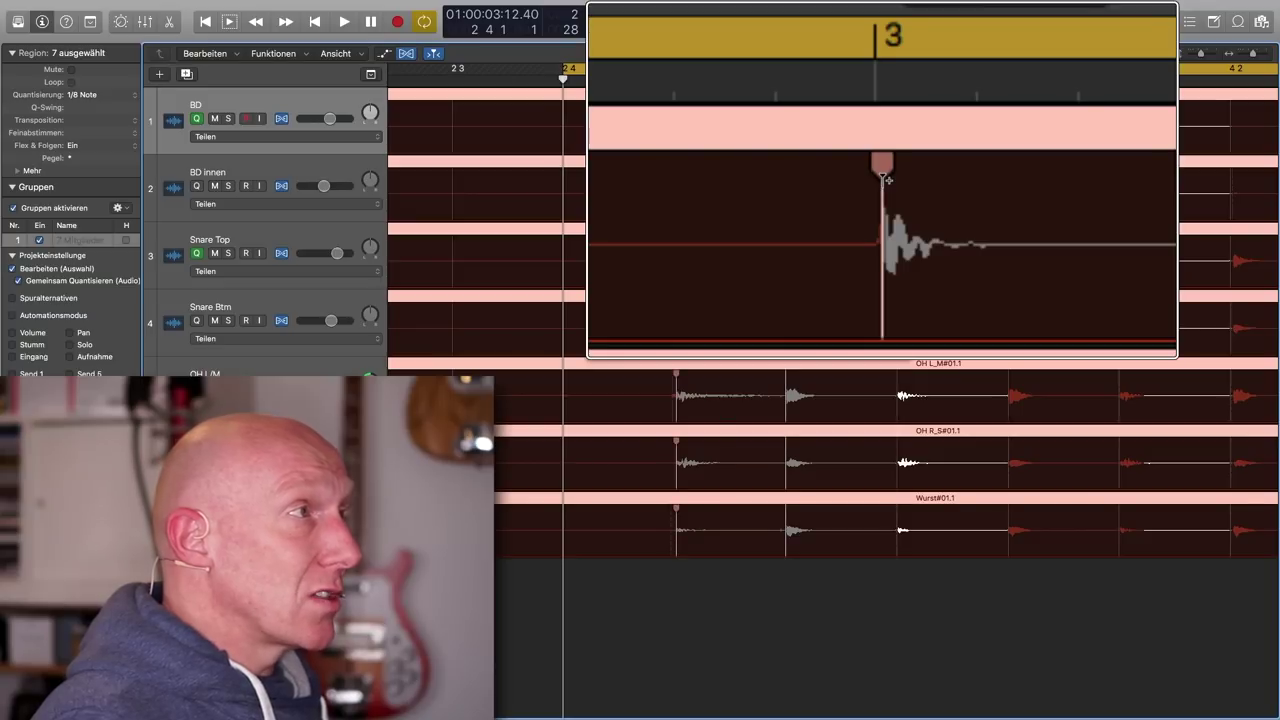
key("space")
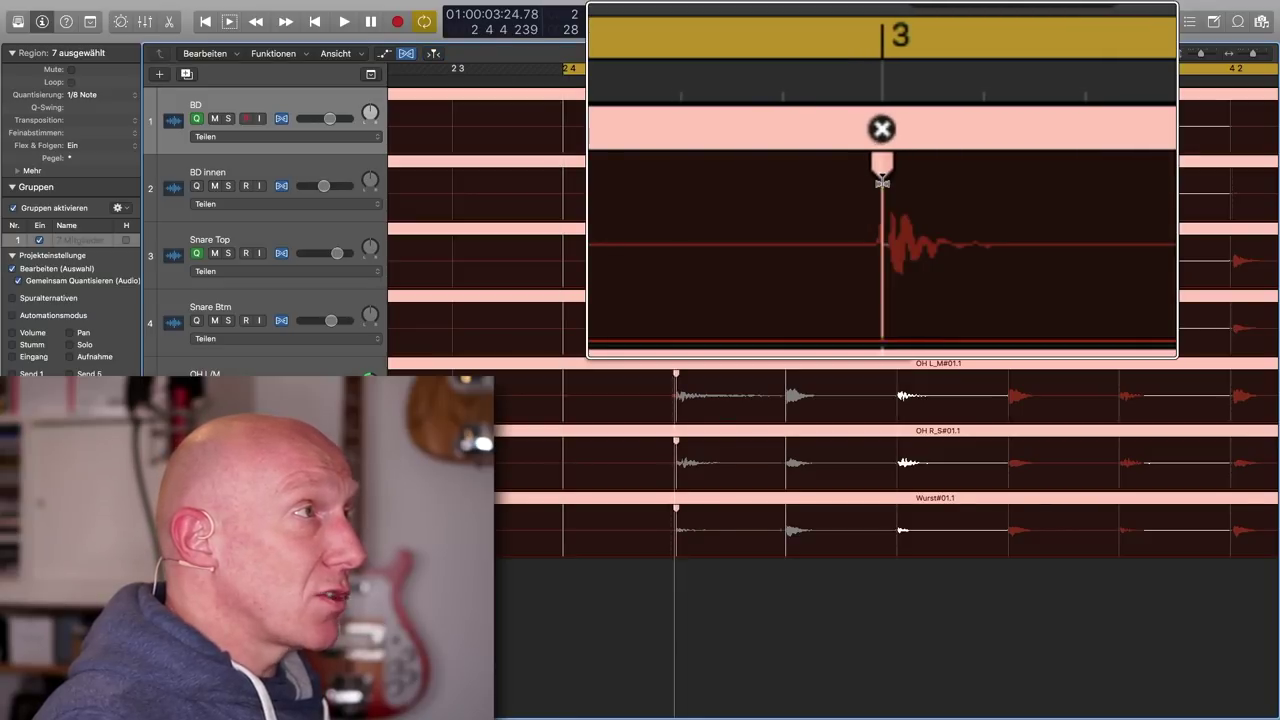
key("space")
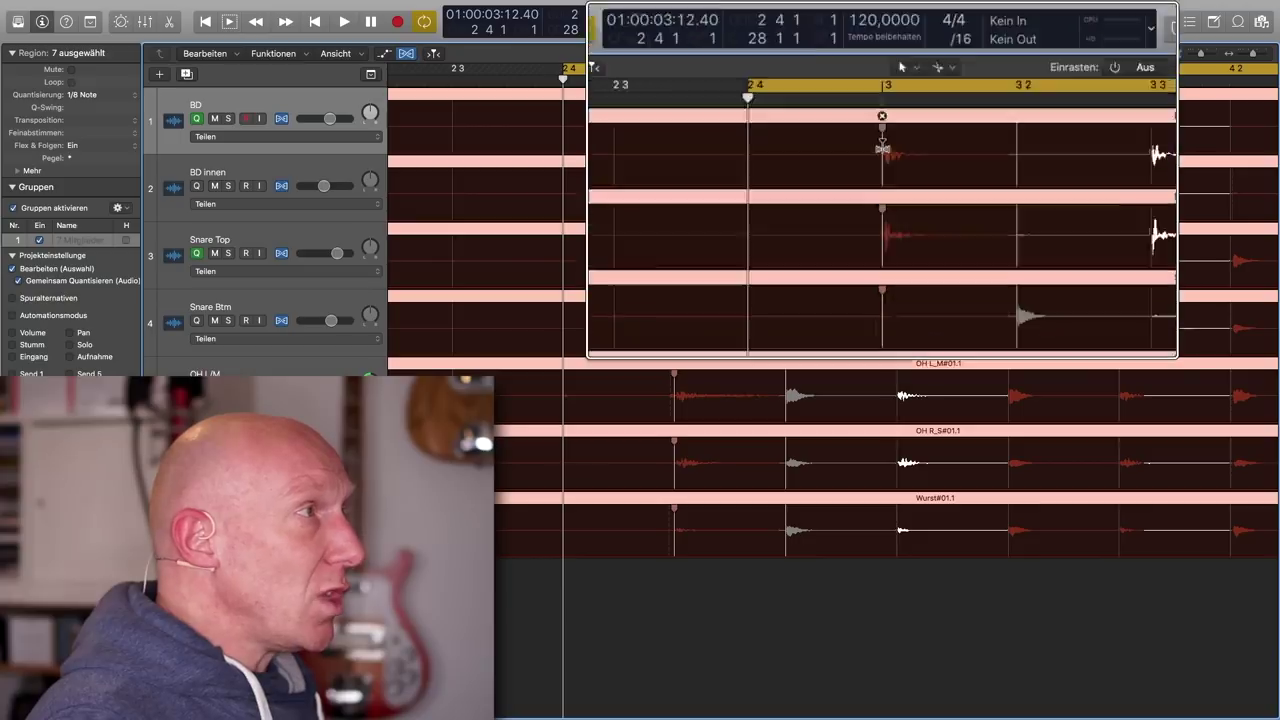
key("space")
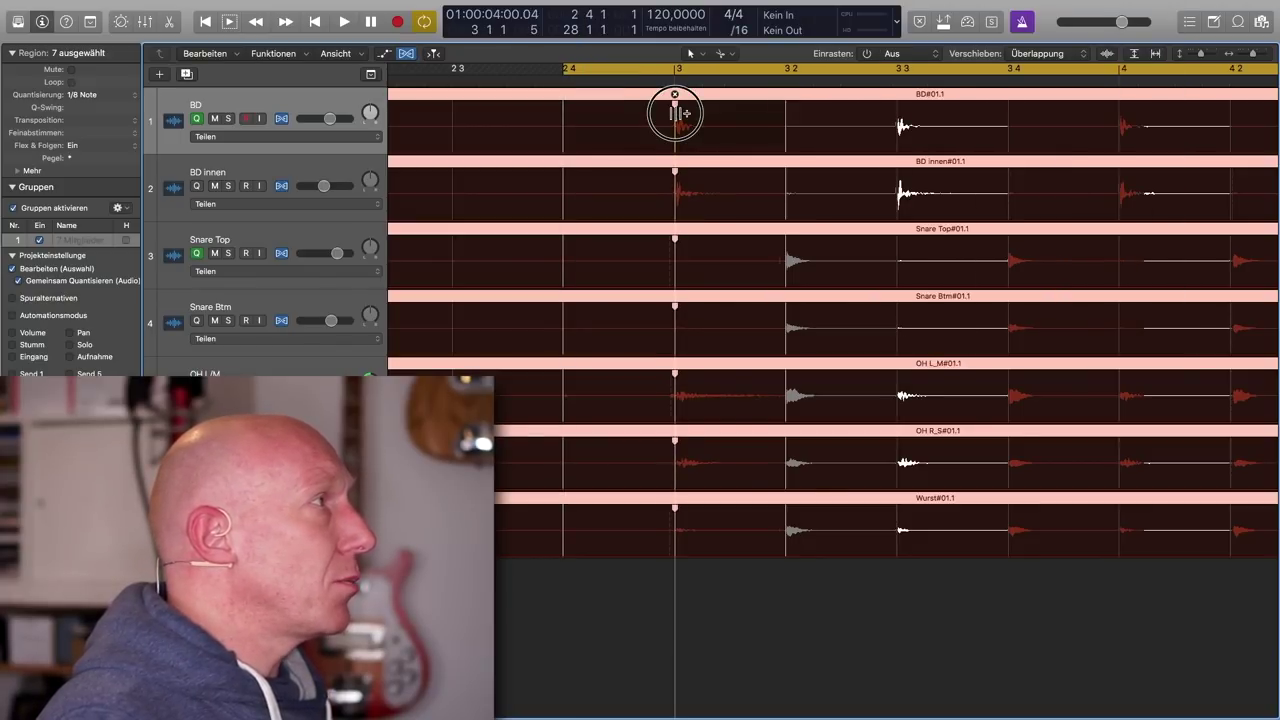
key("space")
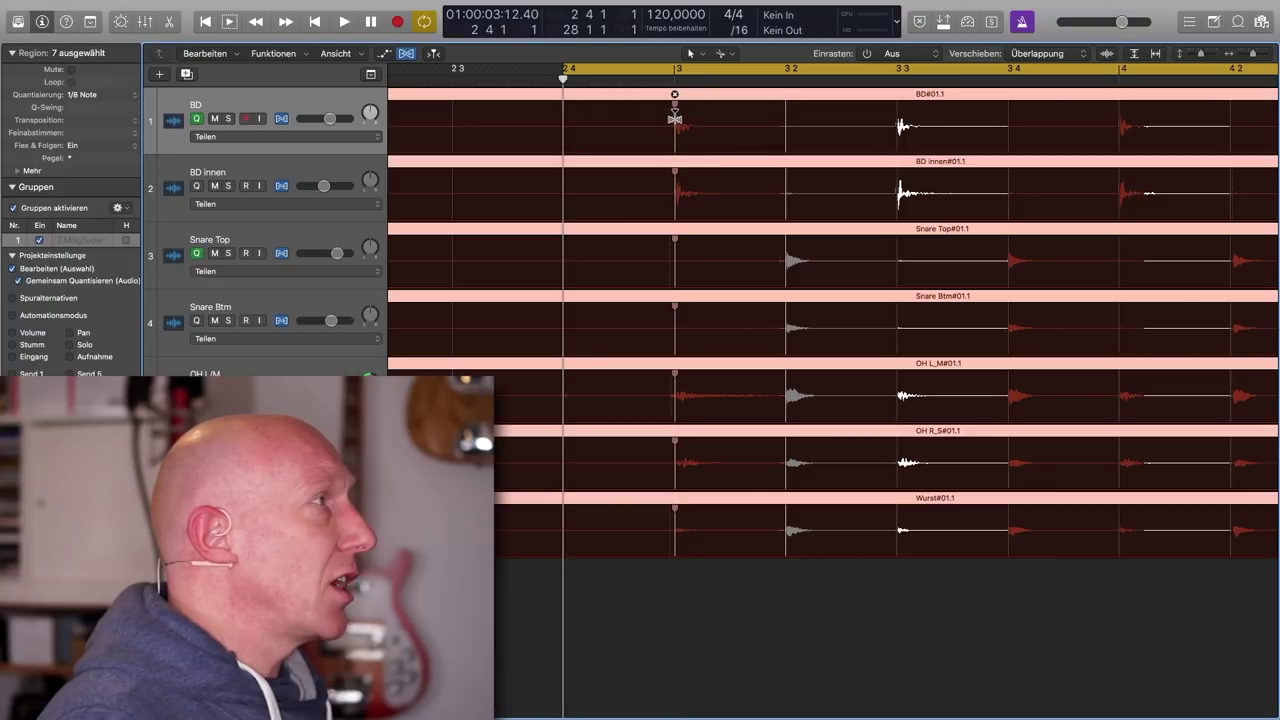
left_click(675, 118)
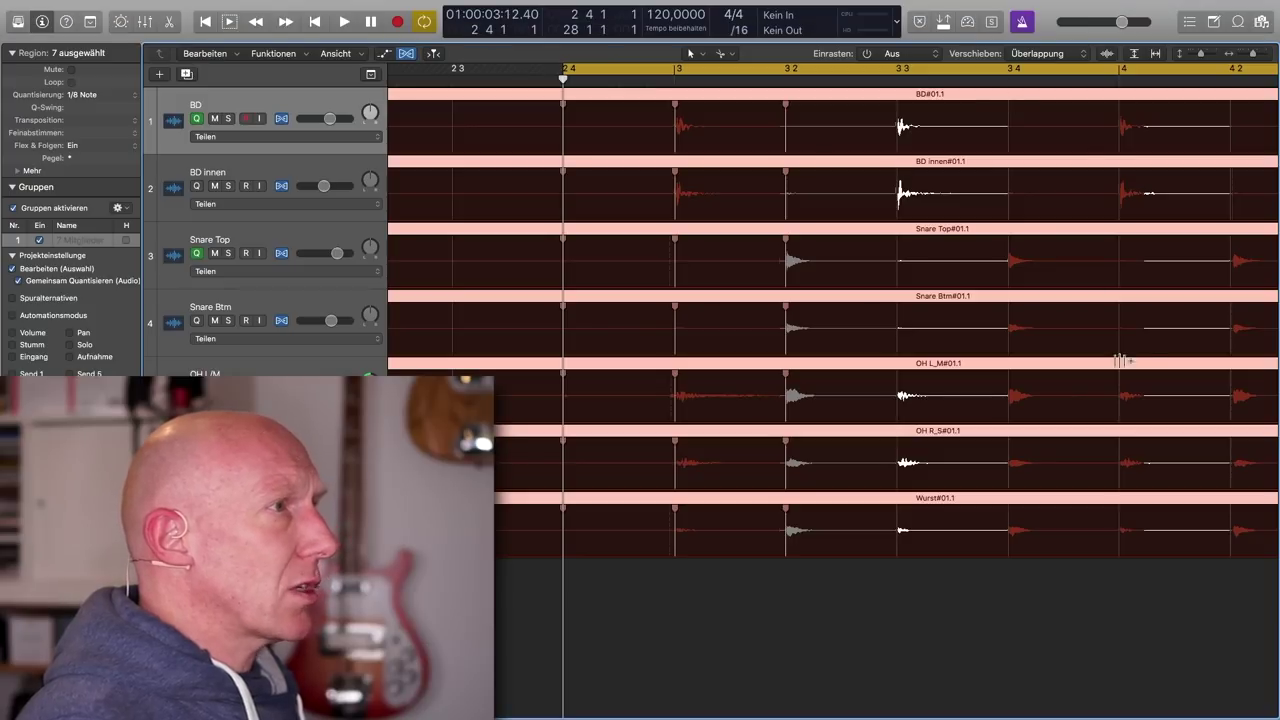
Turn off the metronome and play back the quantized drums with the Teilen algorithm
left_click(1022, 22)
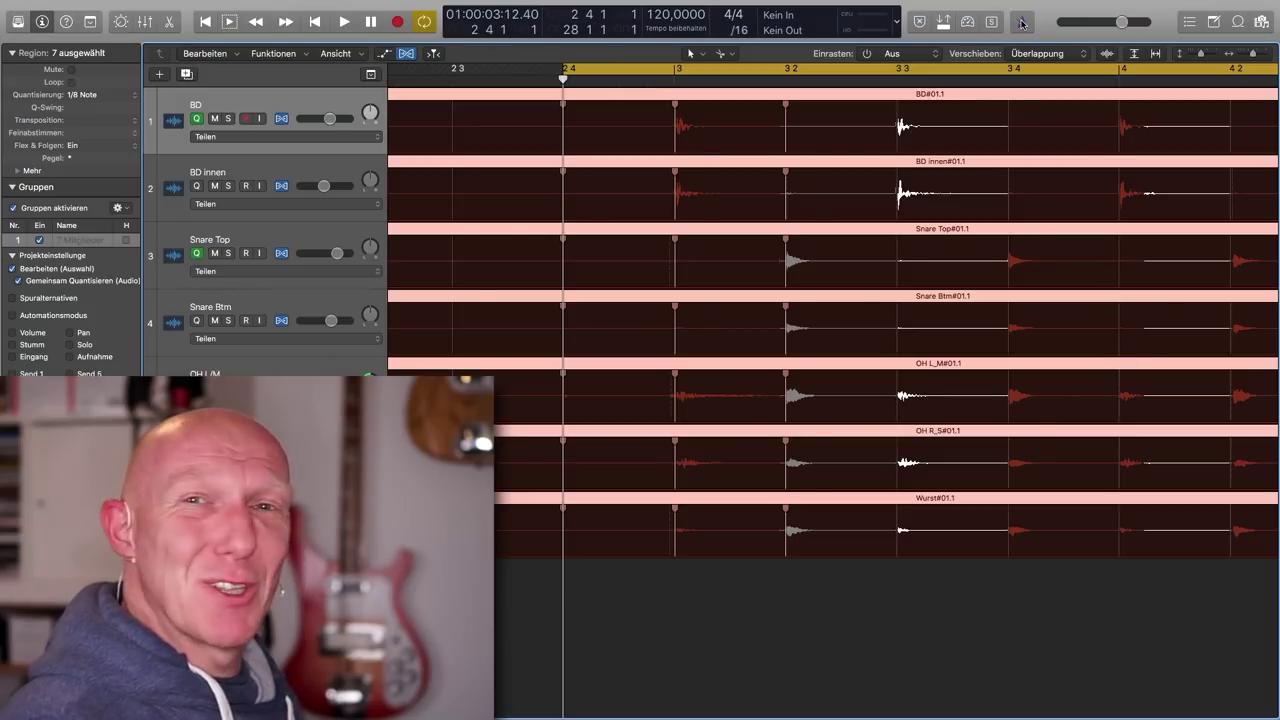
key("space")
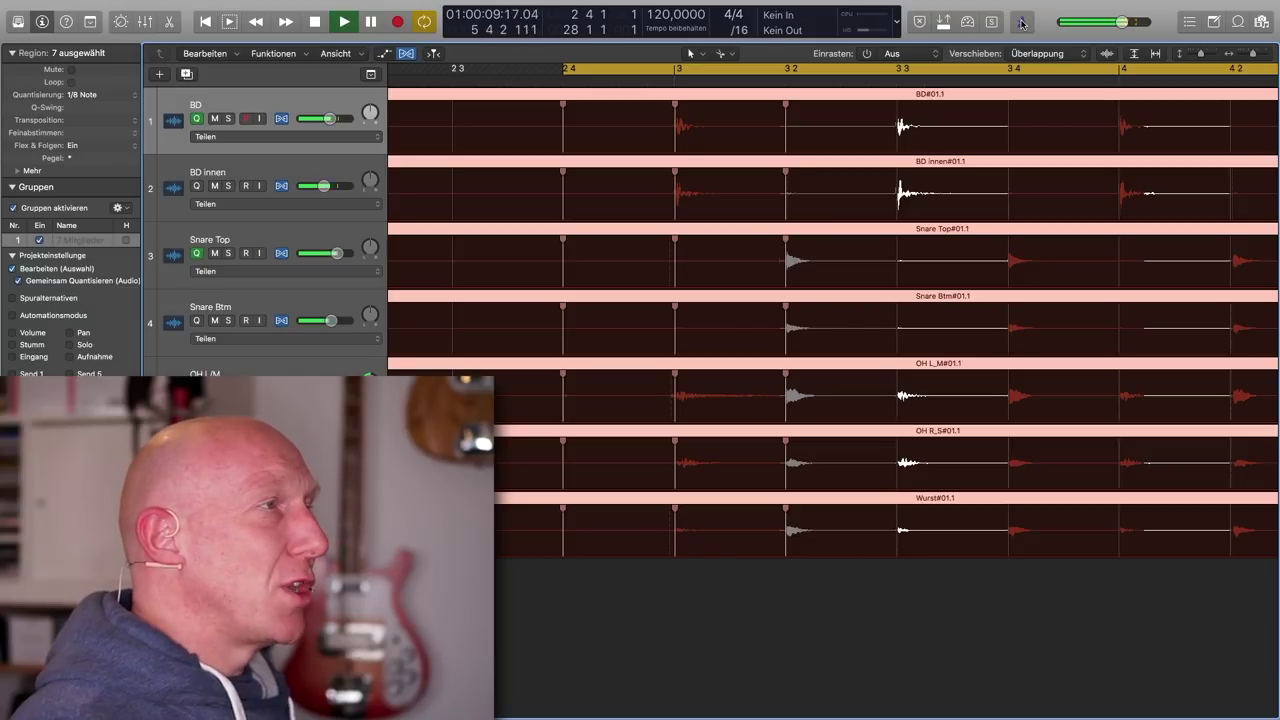
key("space")
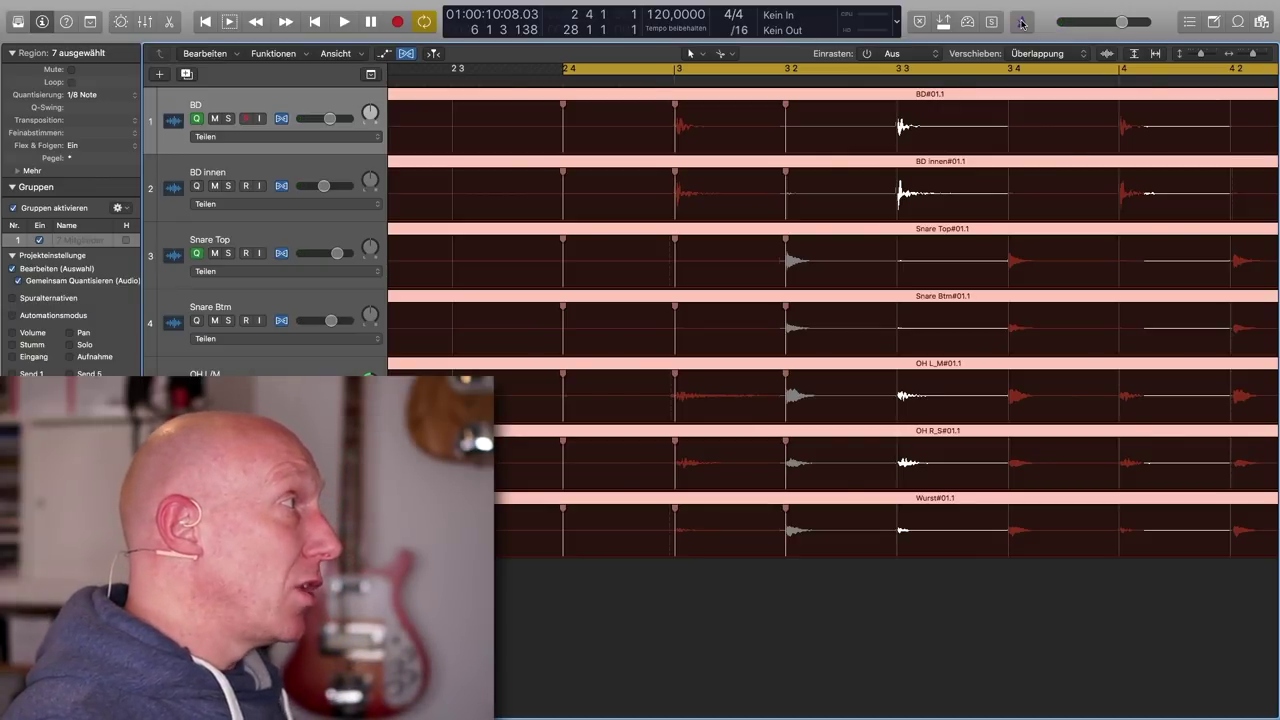
Try Flex Time - Rhythmisch on the grouped drum tracks and play back the quantized hits
left_click(370, 141)
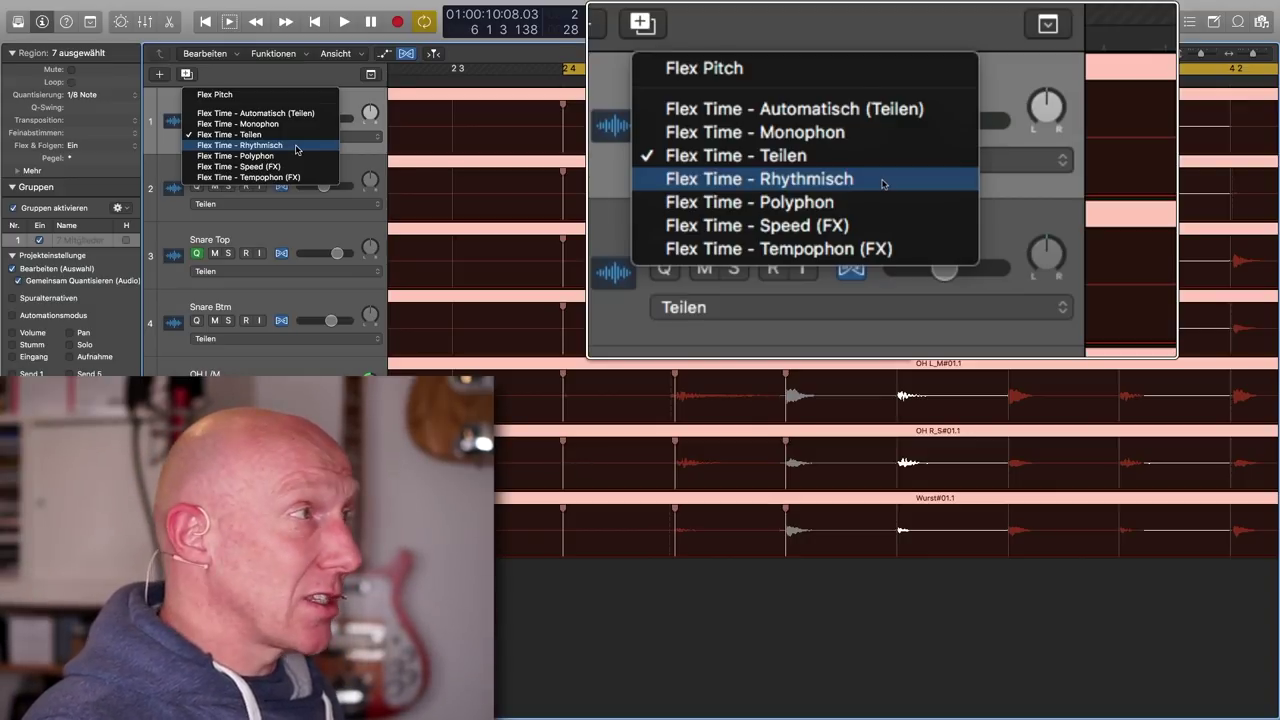
left_click(297, 149)
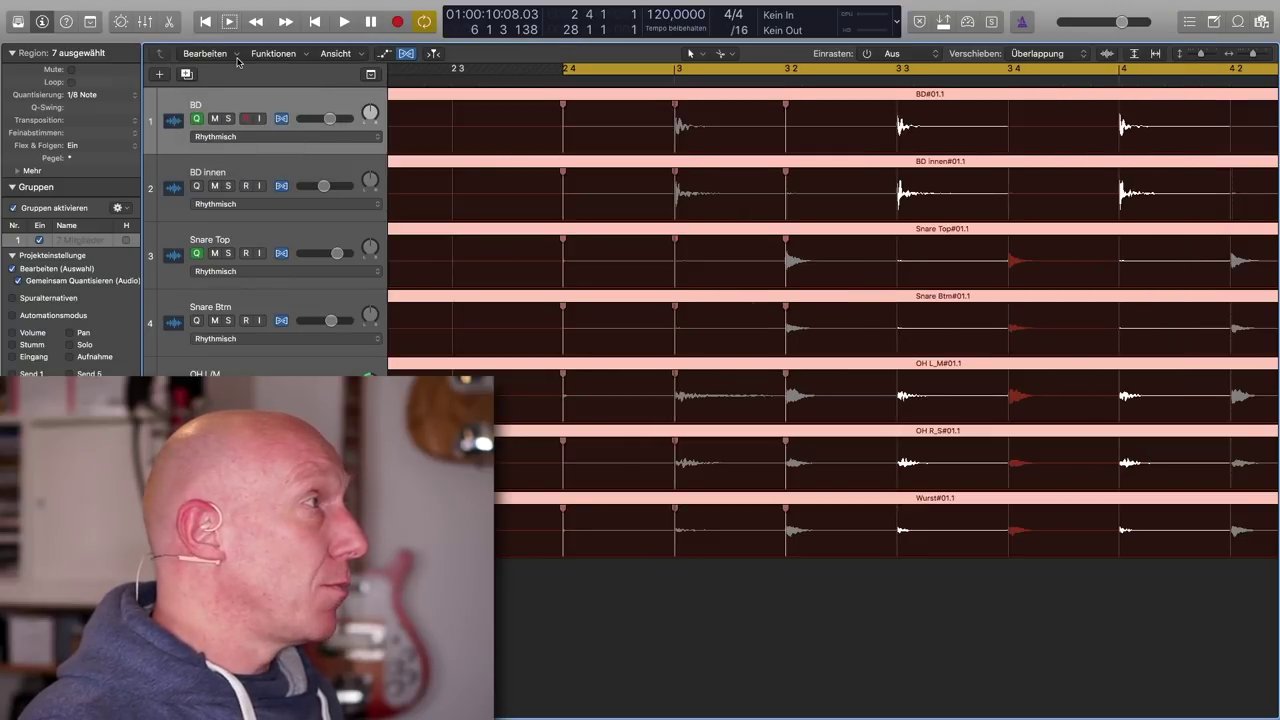
key("space")
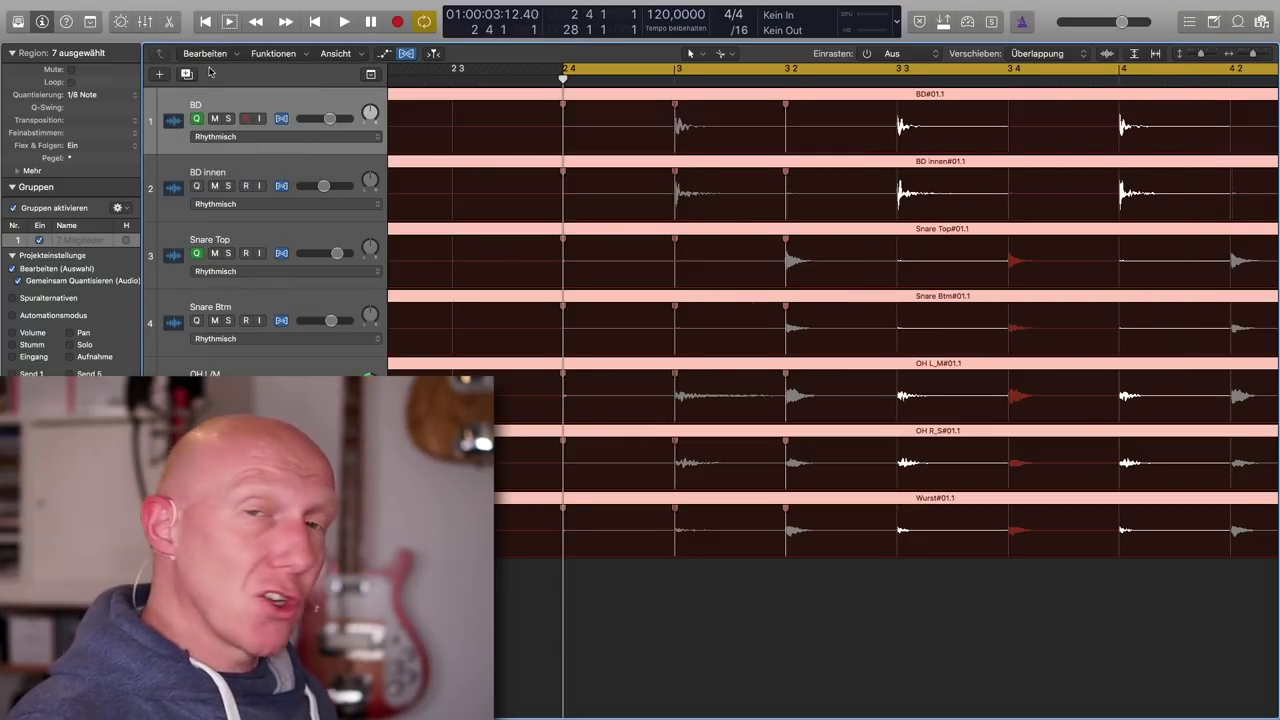
key("space")
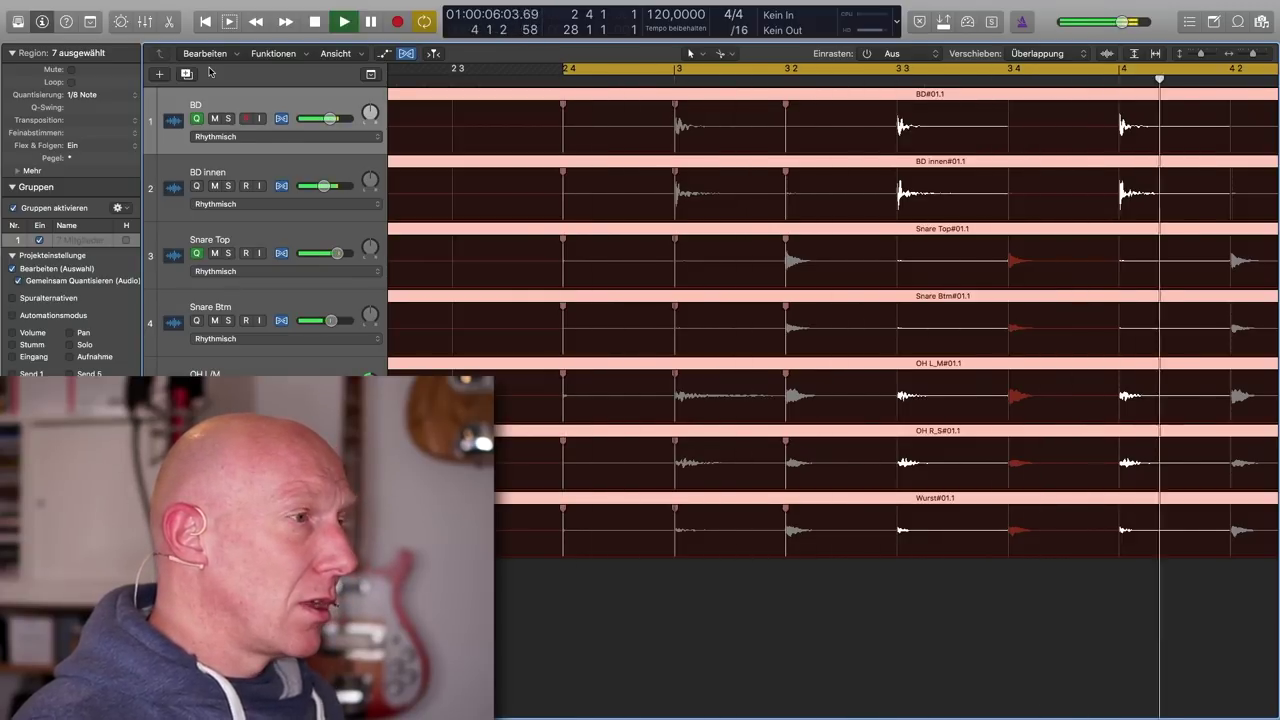
key("space")
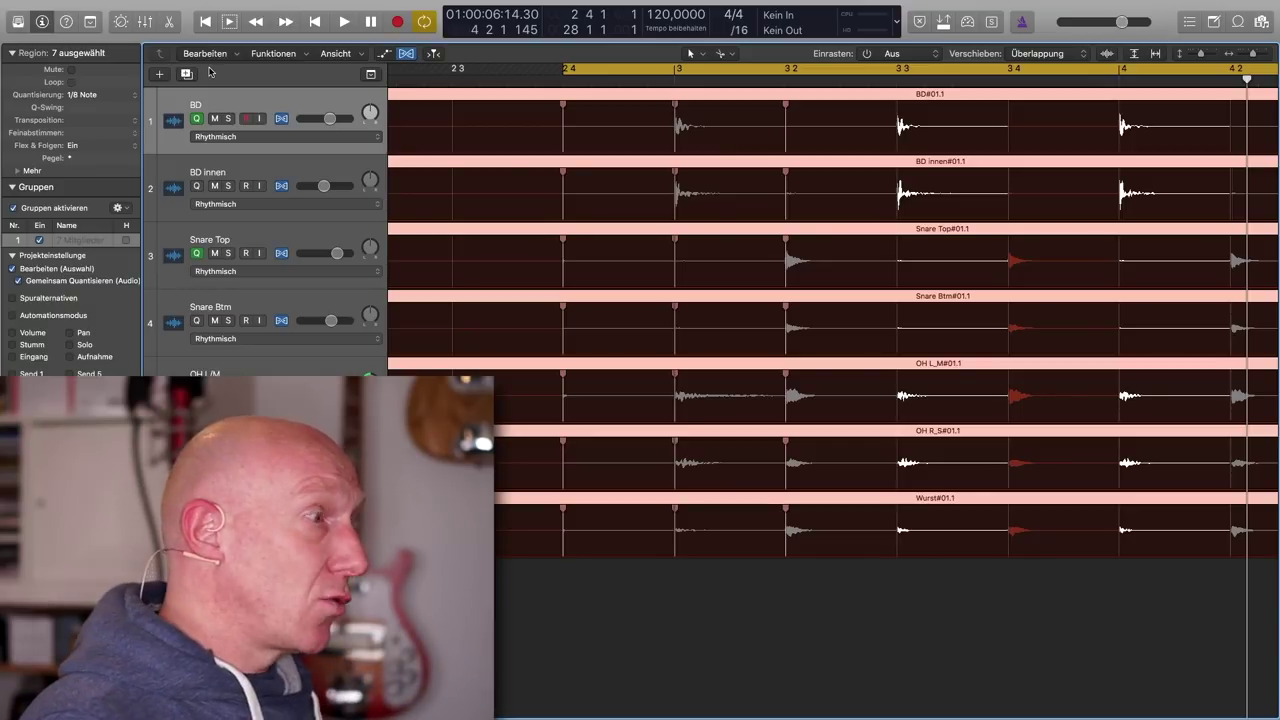
key("Return")
key("space")
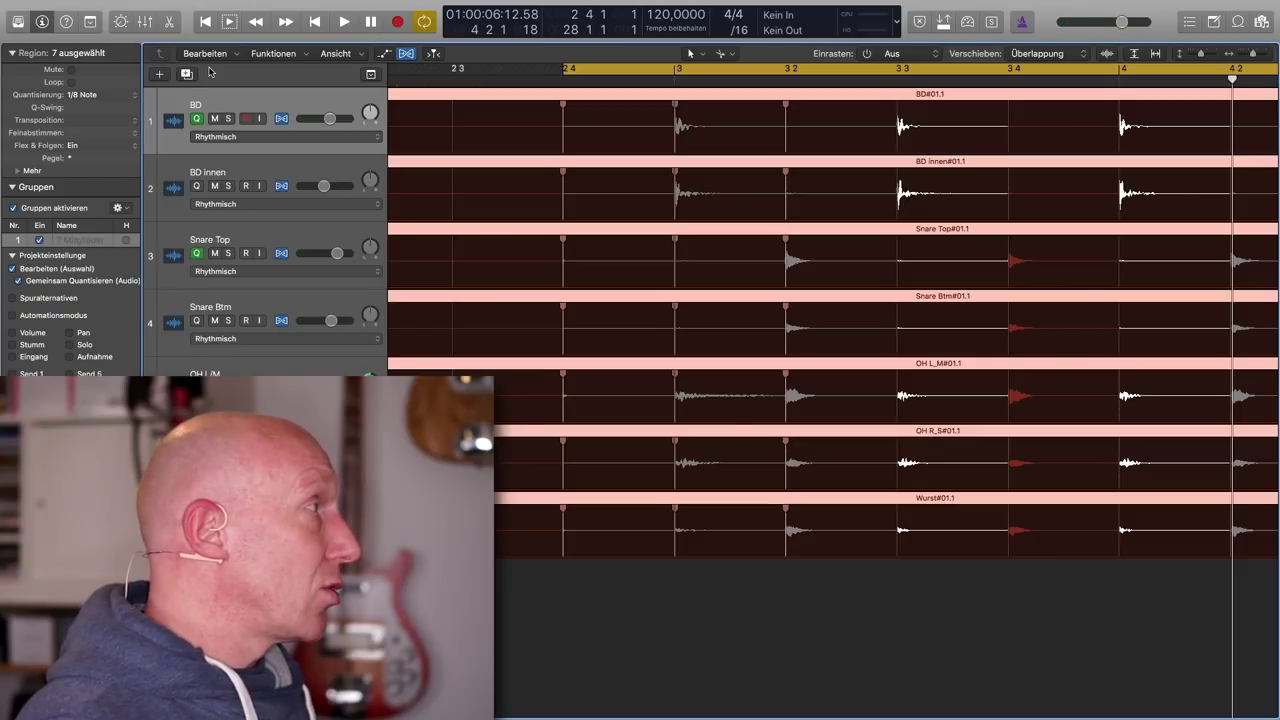
Set the grouped drum tracks back to Flex Time - Teilen and play them back for comparison
left_click(368, 137)
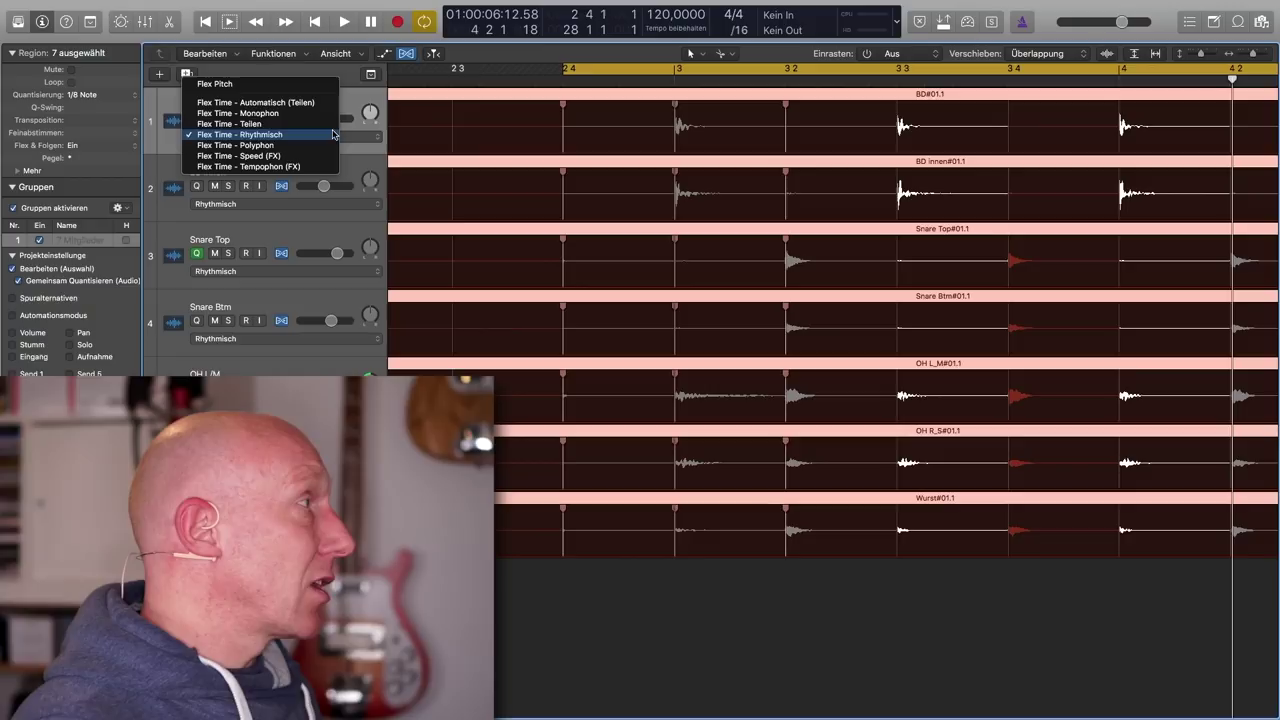
left_click(333, 125)
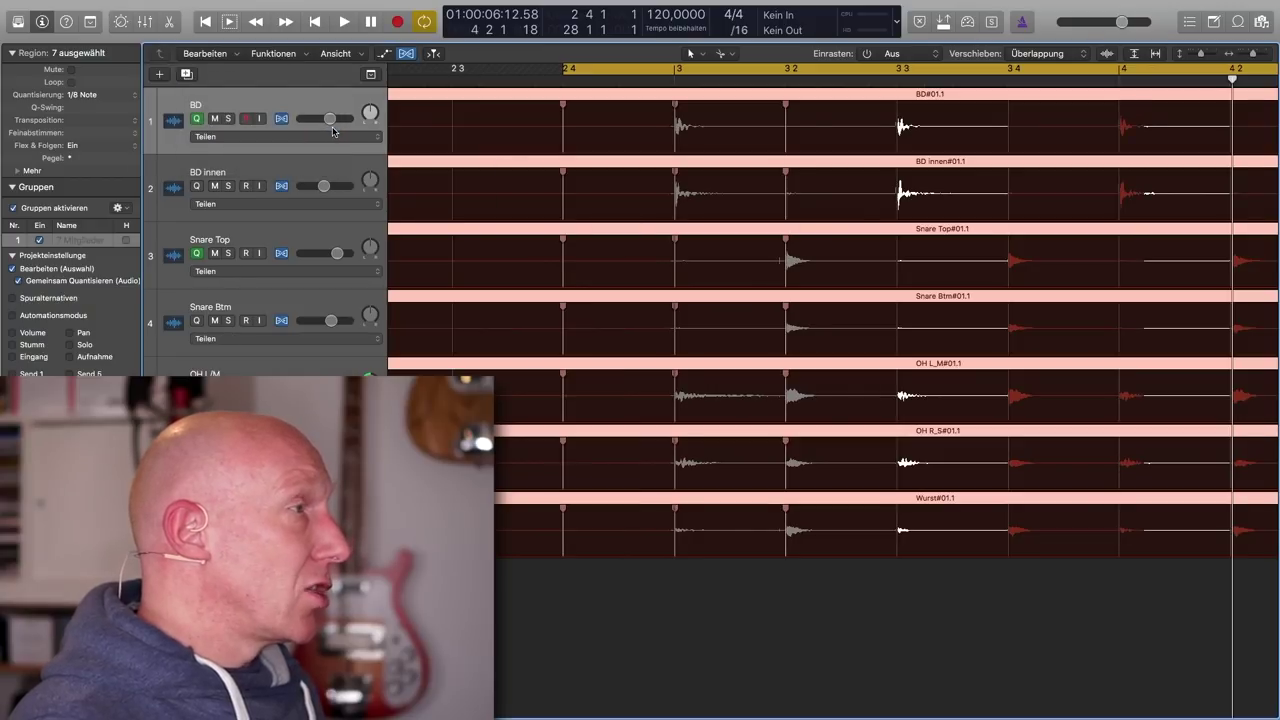
key("space")
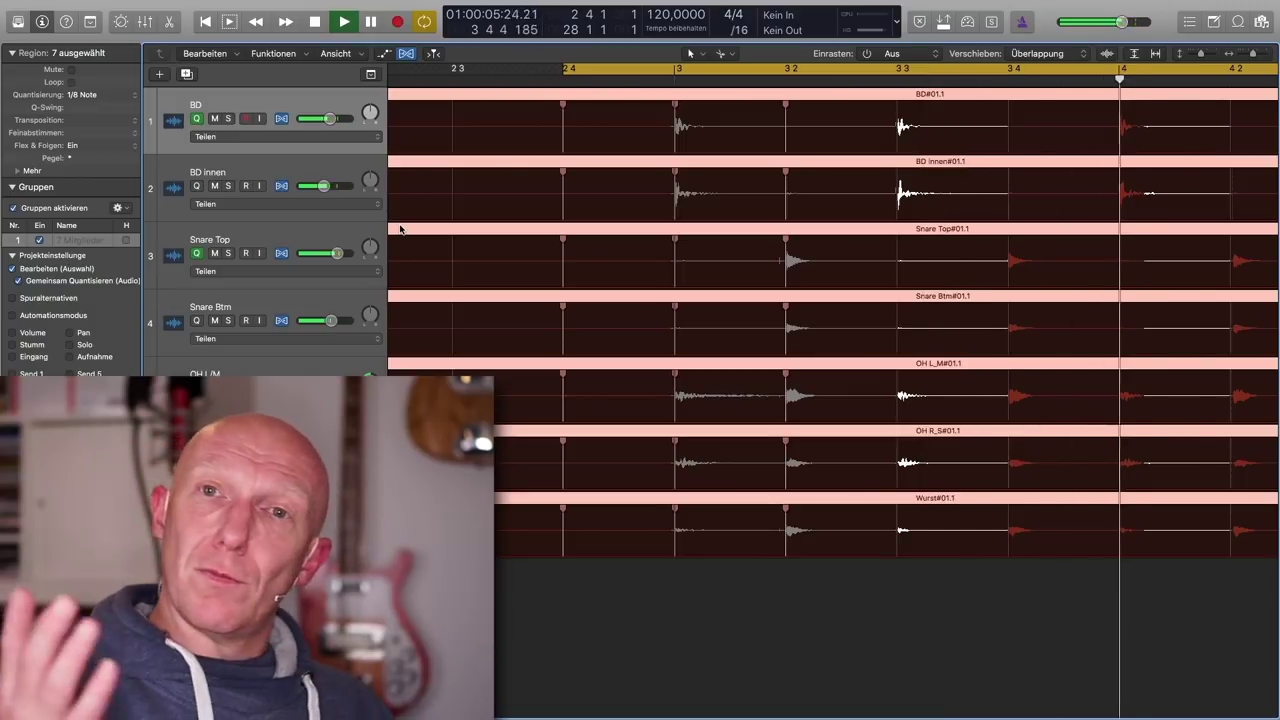
key("space")
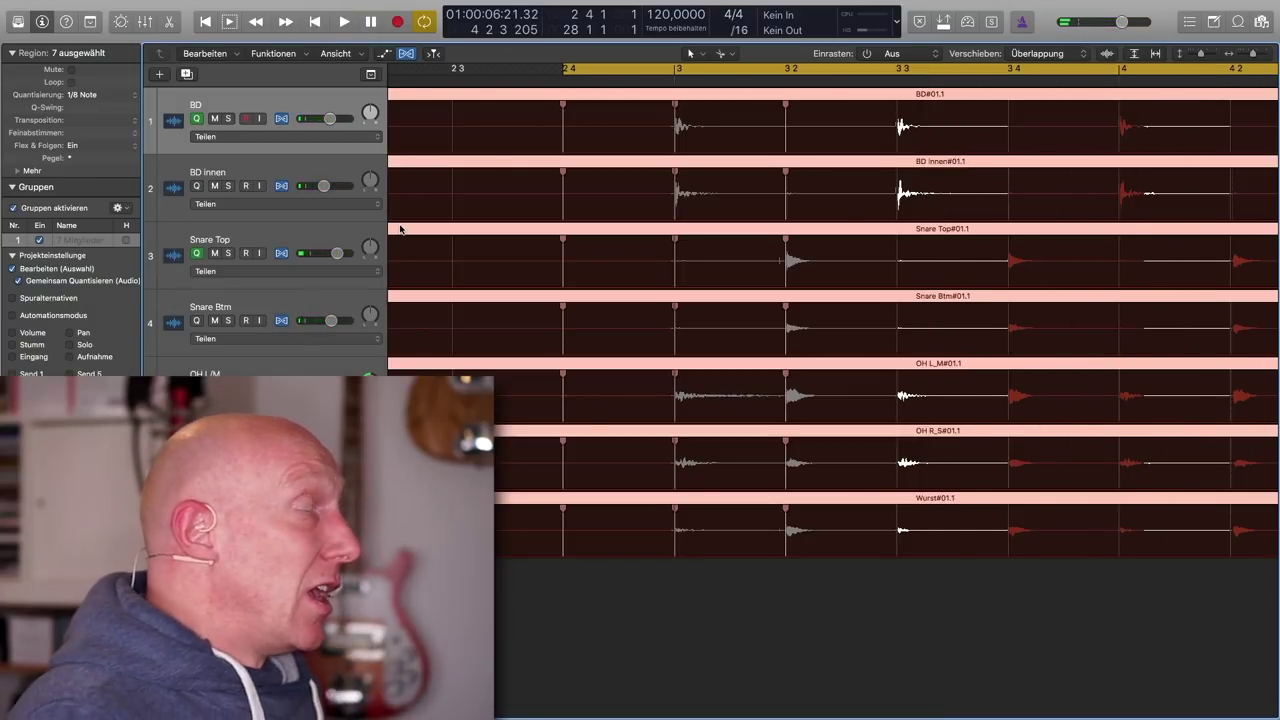
Deselect the regions in an overview of the recording and reselect all seven drum regions through the BD track
key("super+Left")
key("super+Left")
key("super+Left")
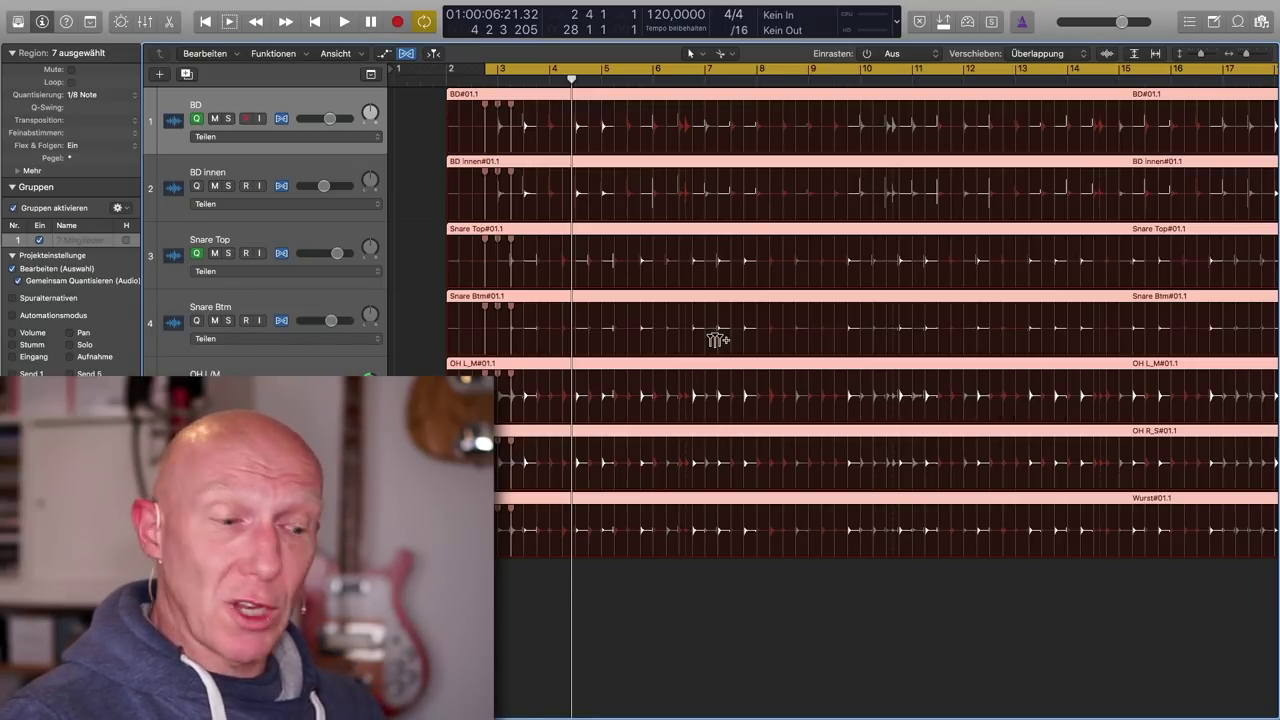
left_click(743, 589)
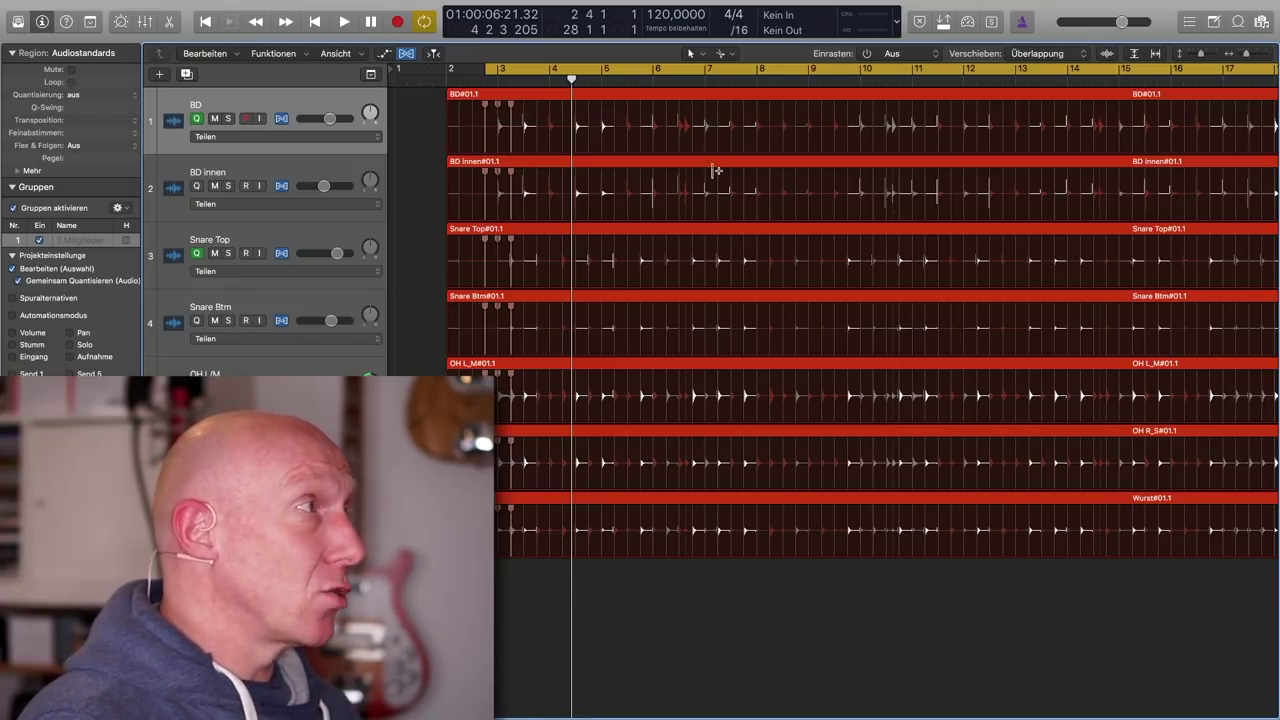
left_click(699, 97)
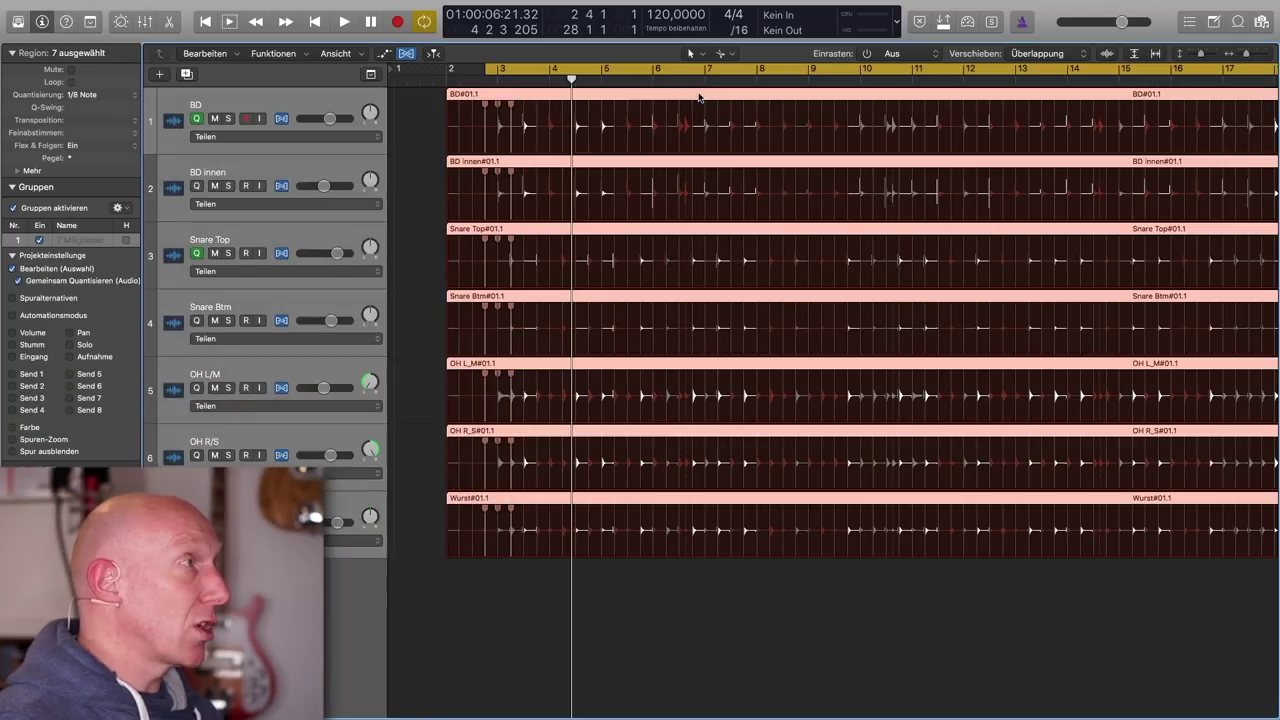
Examine the BD recording's transient markers in the audio file editor, and close the editor
key("e")
left_click_drag(740, 495, 716, 216)
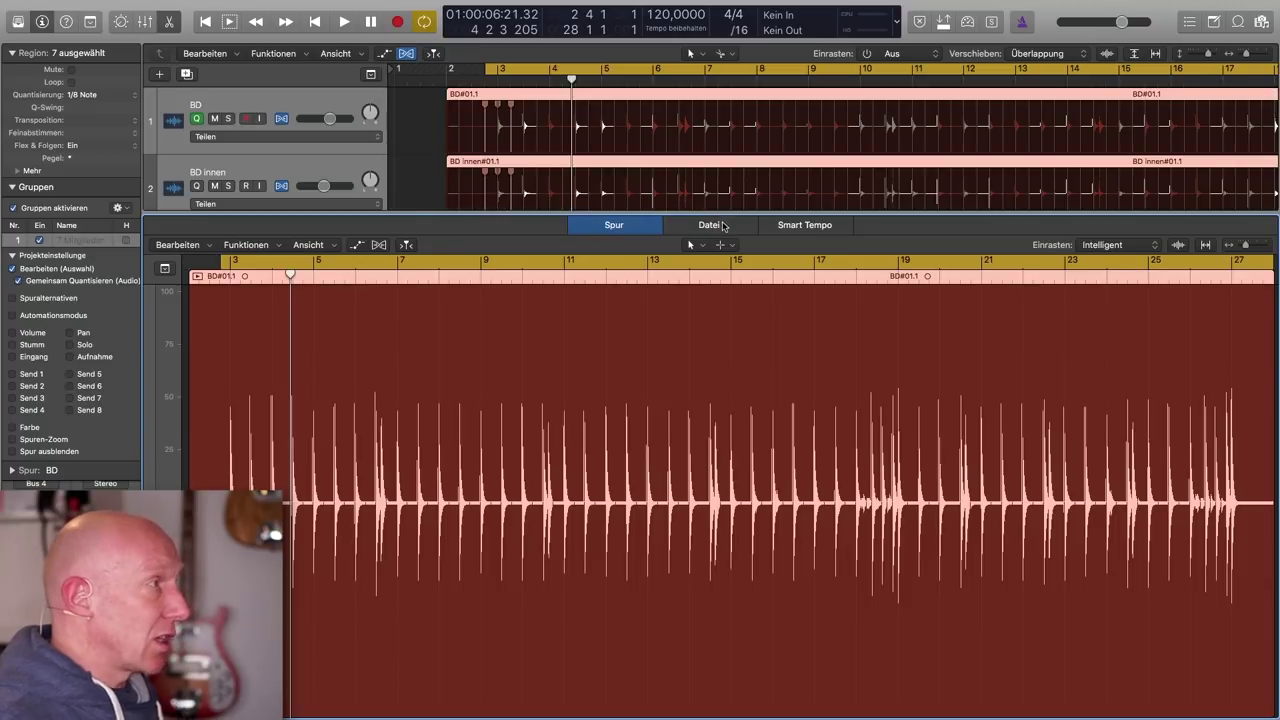
left_click(709, 225)
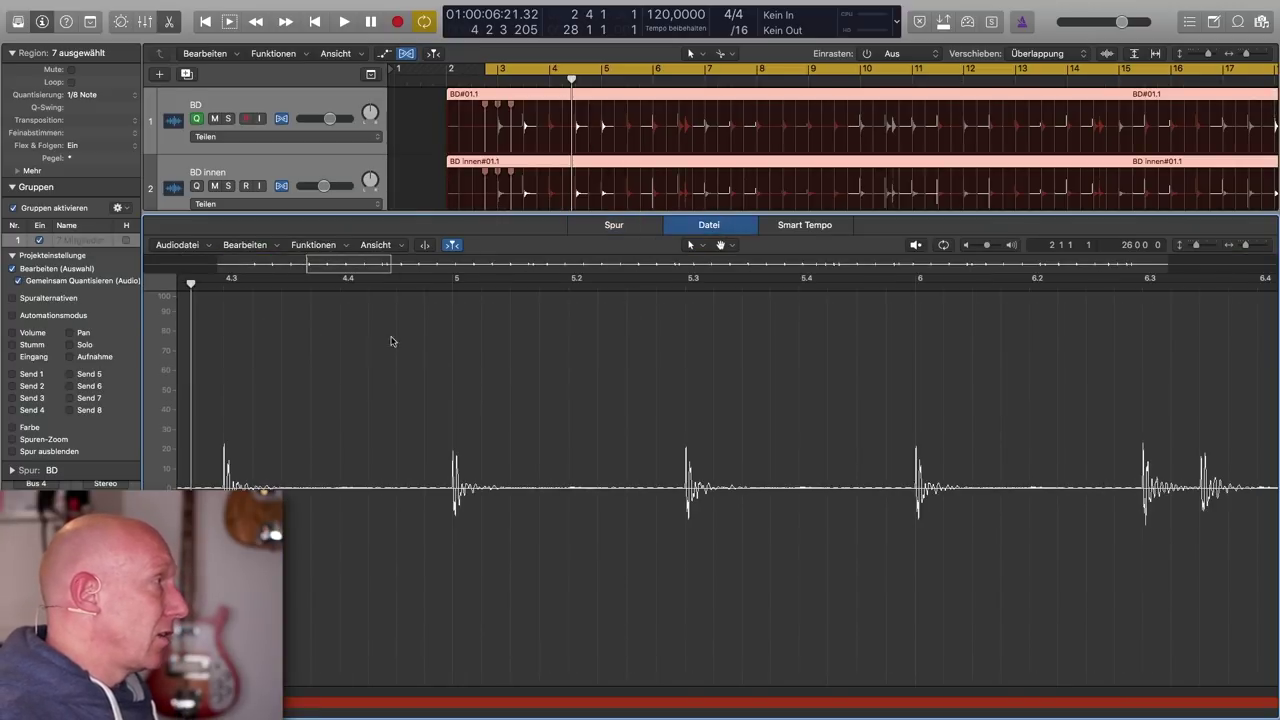
left_click(426, 245)
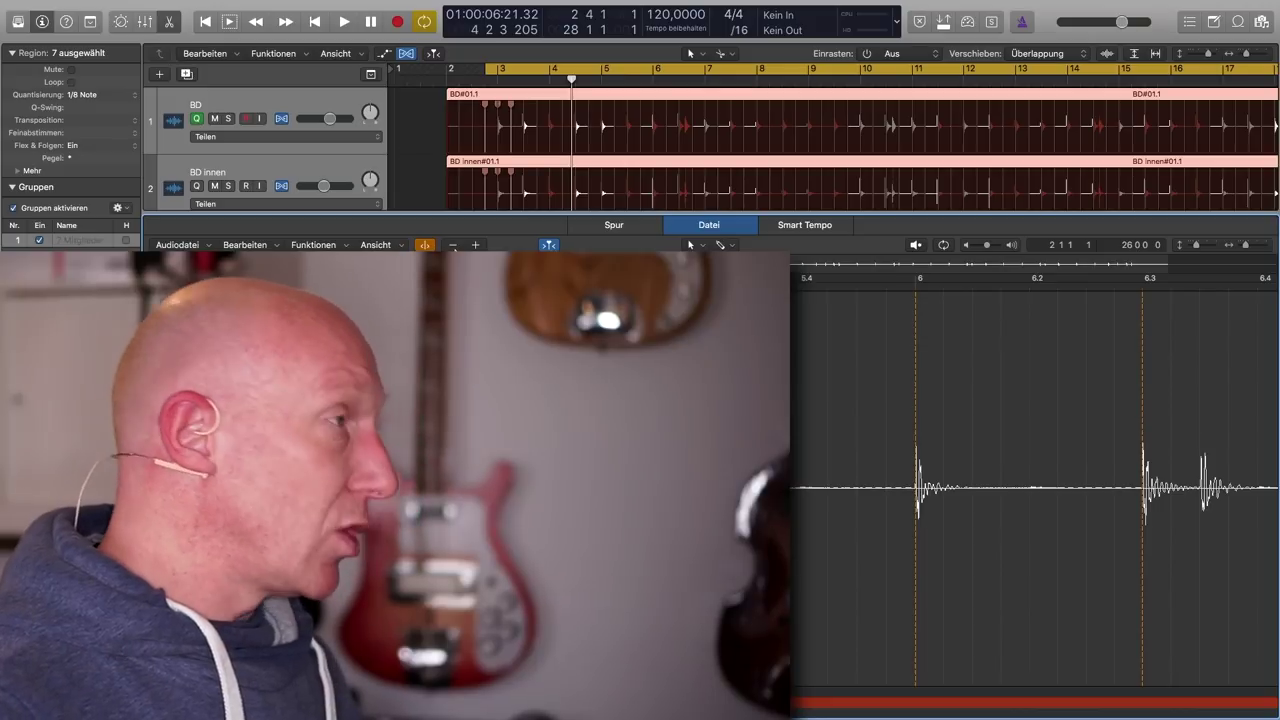
key("x")
key("x")
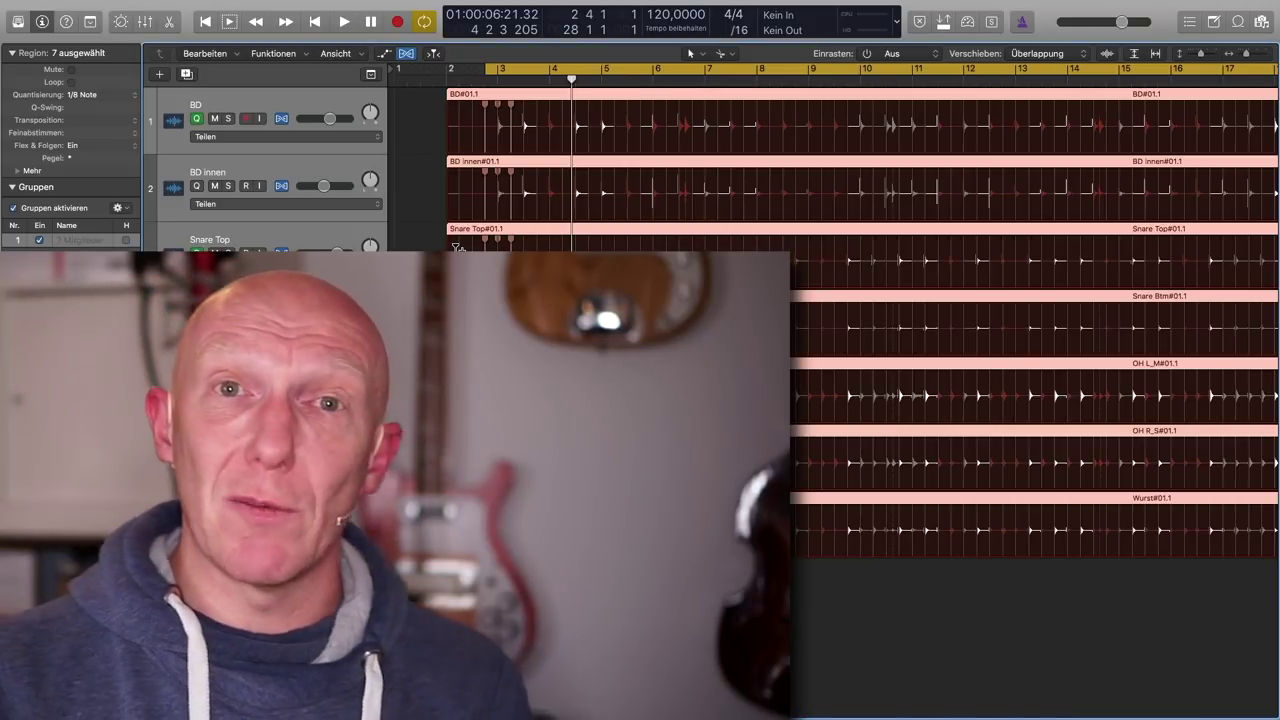